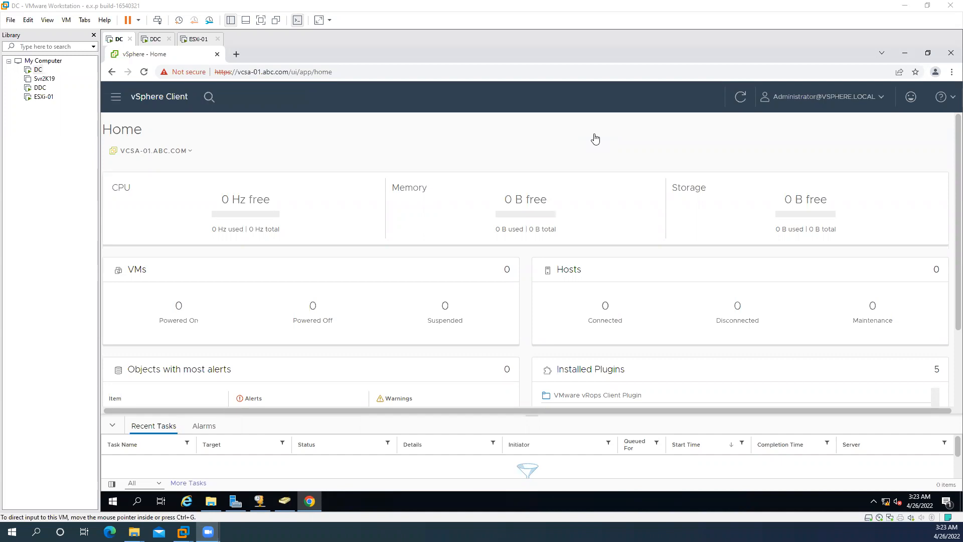
Go to the vSphere Client shortcuts and open the Hosts and Clusters inventory
{"action": "left_click", "coordinate": [161, 98]}
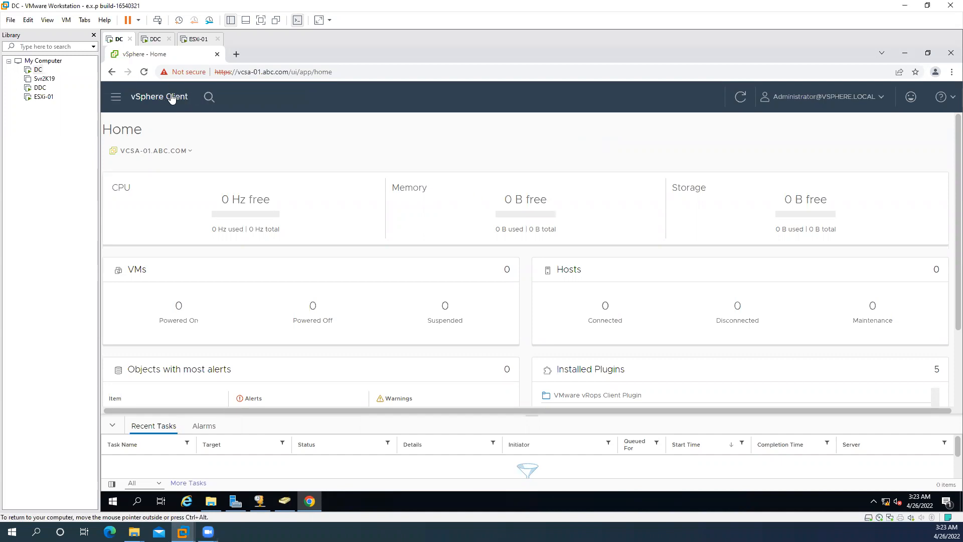
{"action": "left_click", "coordinate": [117, 99]}
{"action": "left_click", "coordinate": [138, 126]}
{"action": "left_click", "coordinate": [115, 99]}
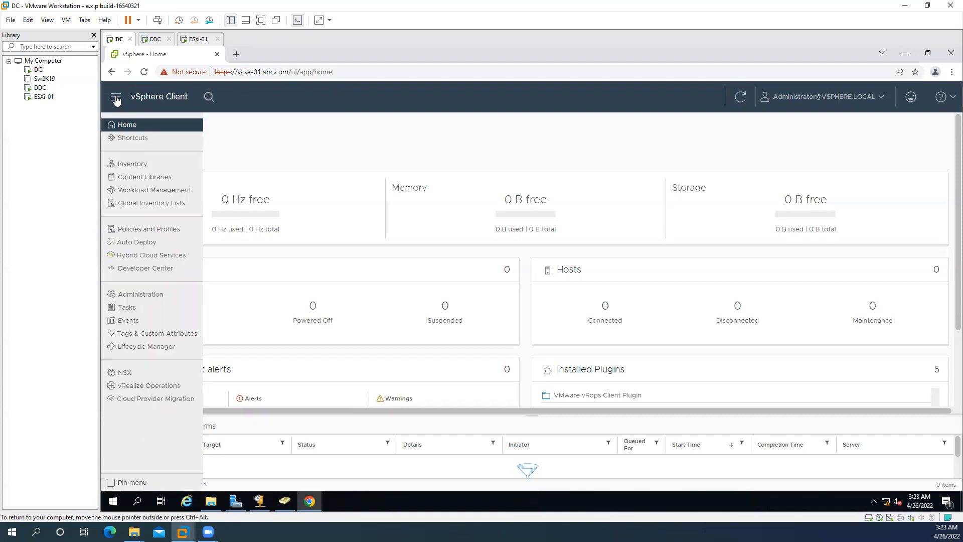
{"action": "left_click", "coordinate": [314, 152]}
{"action": "left_click", "coordinate": [161, 99]}
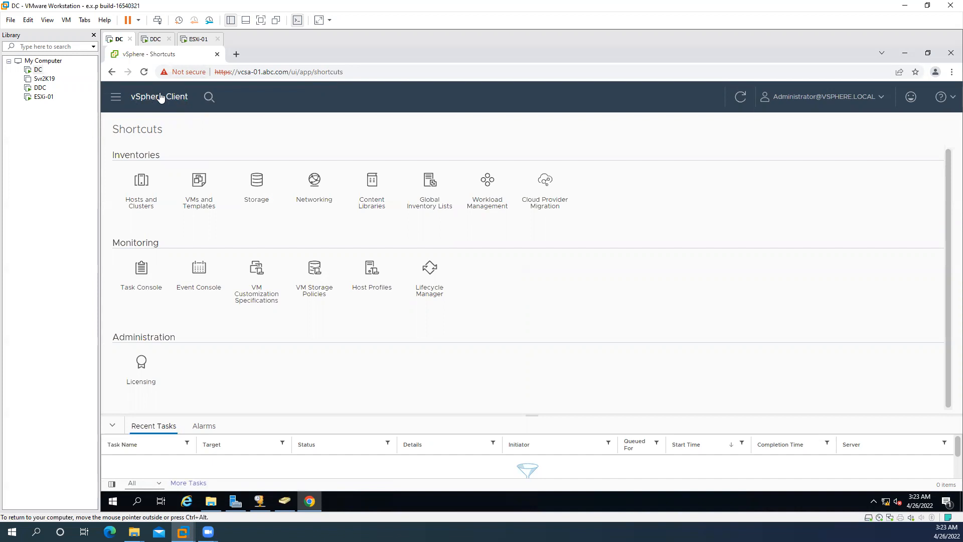
{"action": "left_click", "coordinate": [142, 182]}
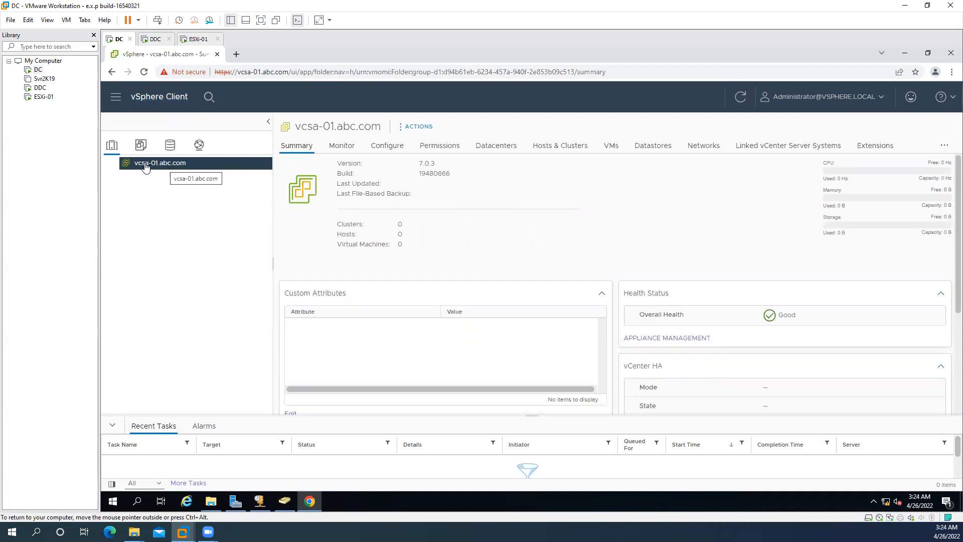
Create a new datacenter named Datacenter-01 under the vcsa-01.abc.com vCenter Server
{"action": "right_click", "coordinate": [156, 166]}
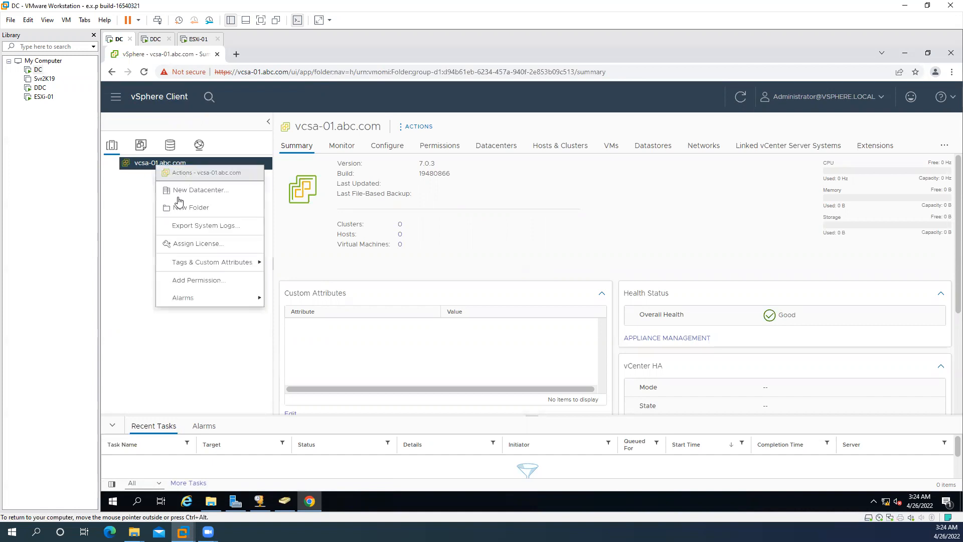
{"action": "left_click", "coordinate": [187, 191]}
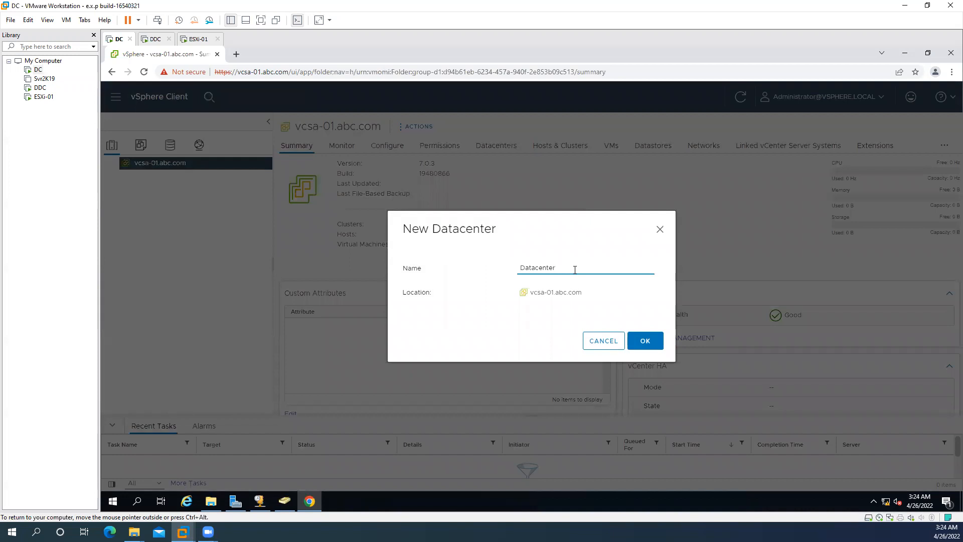
{"action": "type", "text": "-01"}
{"action": "left_click", "coordinate": [641, 339]}
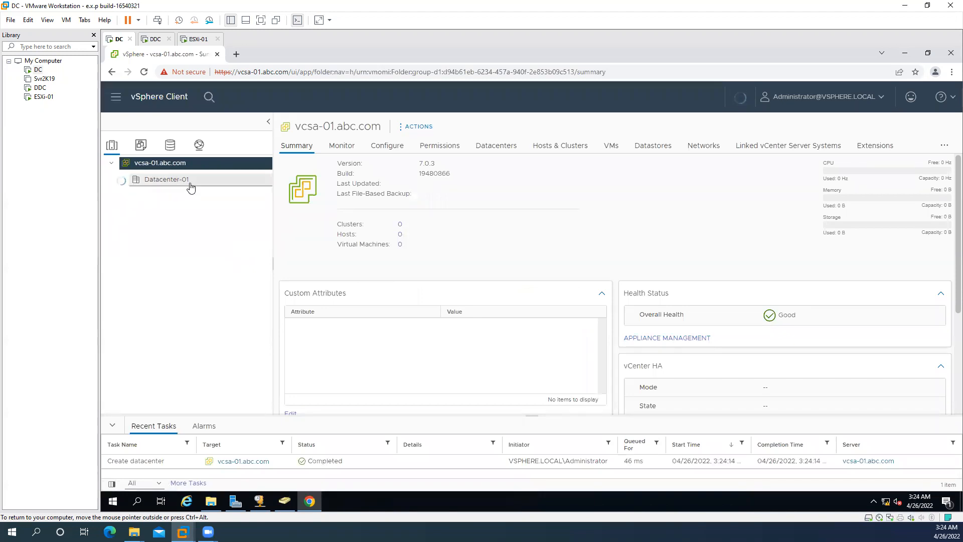
Start adding a host to Datacenter-01
{"action": "left_click", "coordinate": [160, 185]}
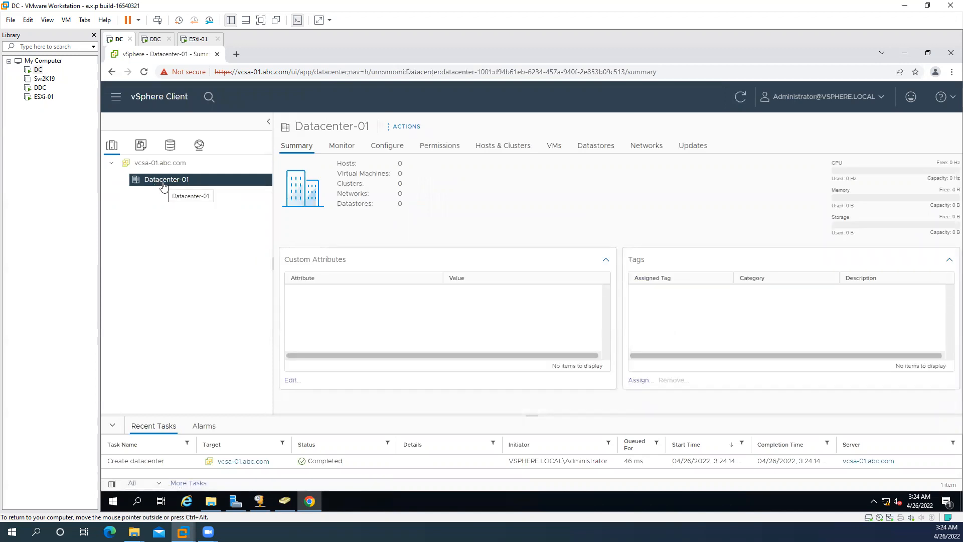
{"action": "right_click", "coordinate": [163, 186]}
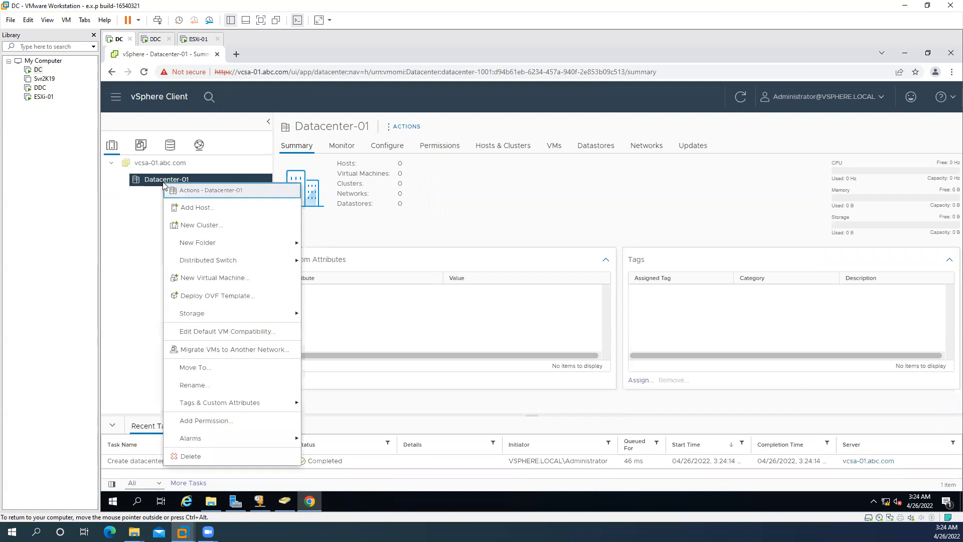
{"action": "left_click", "coordinate": [150, 182]}
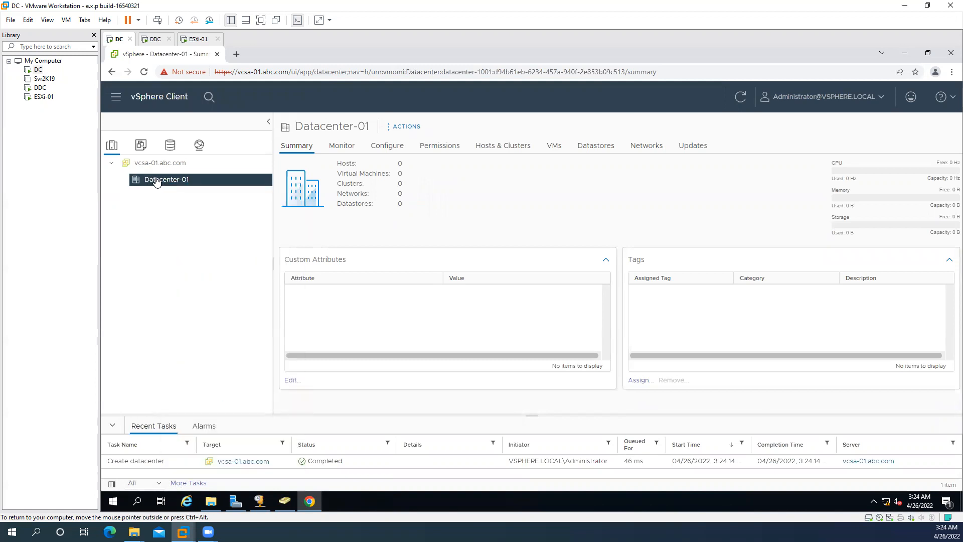
{"action": "right_click", "coordinate": [156, 181]}
{"action": "left_click", "coordinate": [209, 207]}
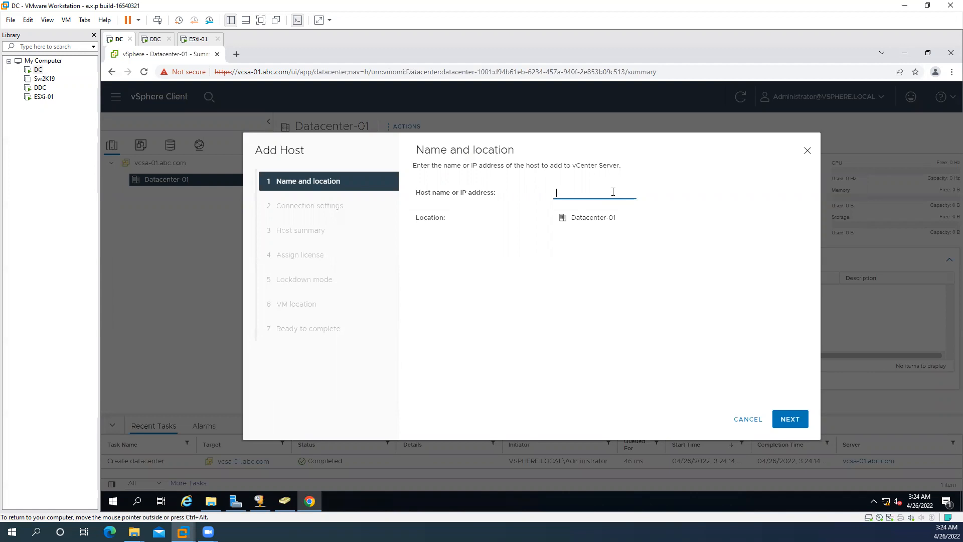
Check the ESXi-01 console for the host's management IP address and return to the DC virtual machine
{"action": "left_click", "coordinate": [198, 38]}
{"action": "left_click", "coordinate": [468, 286]}
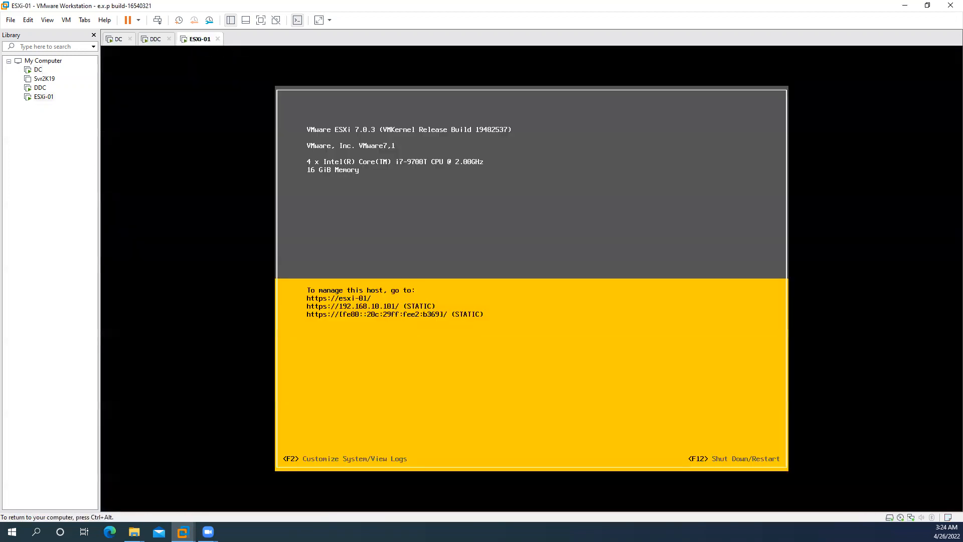
{"action": "key", "text": "ctrl+alt"}
{"action": "left_click", "coordinate": [112, 39]}
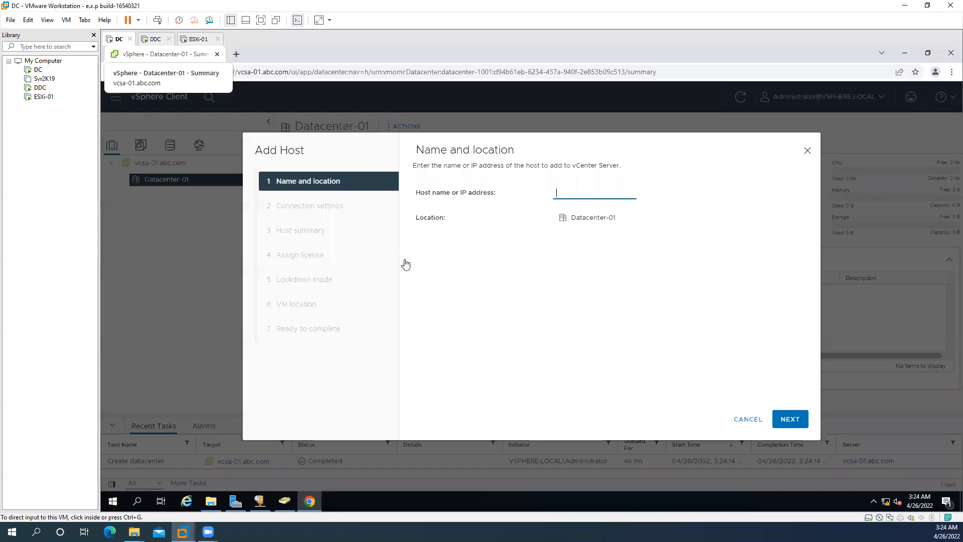
Enter 192.168.10.101 as the host's IP address with Datacenter-01 as its location, and proceed to the connection settings
{"action": "left_click", "coordinate": [580, 191]}
{"action": "type", "text": "192.168.10"}
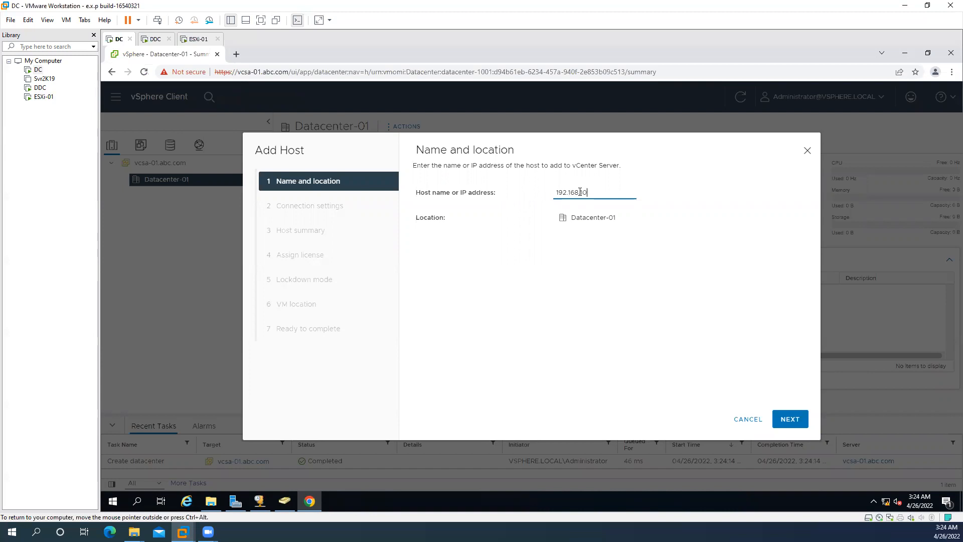
{"action": "type", "text": ".101"}
{"action": "double_click", "coordinate": [594, 220]}
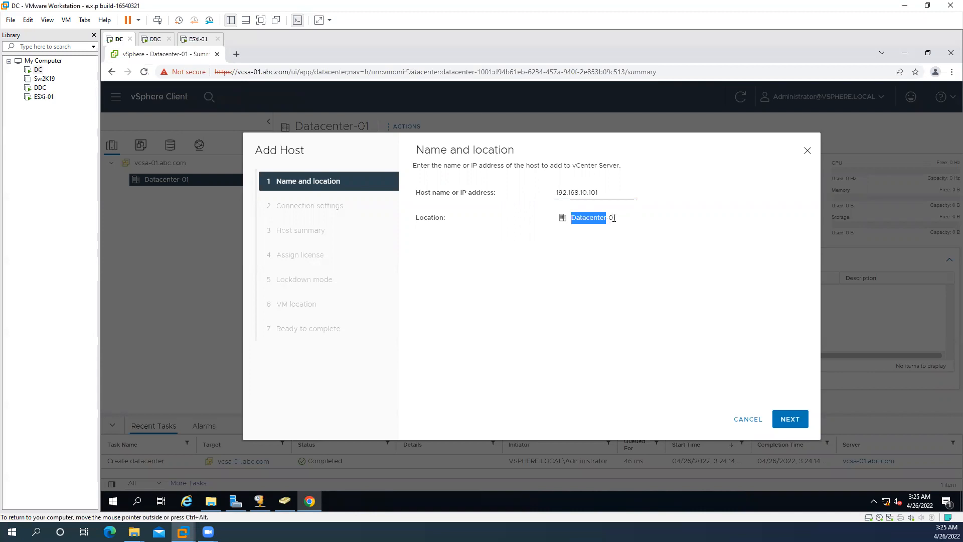
{"action": "double_click", "coordinate": [613, 218]}
{"action": "double_click", "coordinate": [594, 215]}
{"action": "double_click", "coordinate": [611, 217]}
{"action": "left_click", "coordinate": [802, 422]}
Connect to the host with the user name root and the account password, and accept replacing its certificate
{"action": "left_click", "coordinate": [556, 194]}
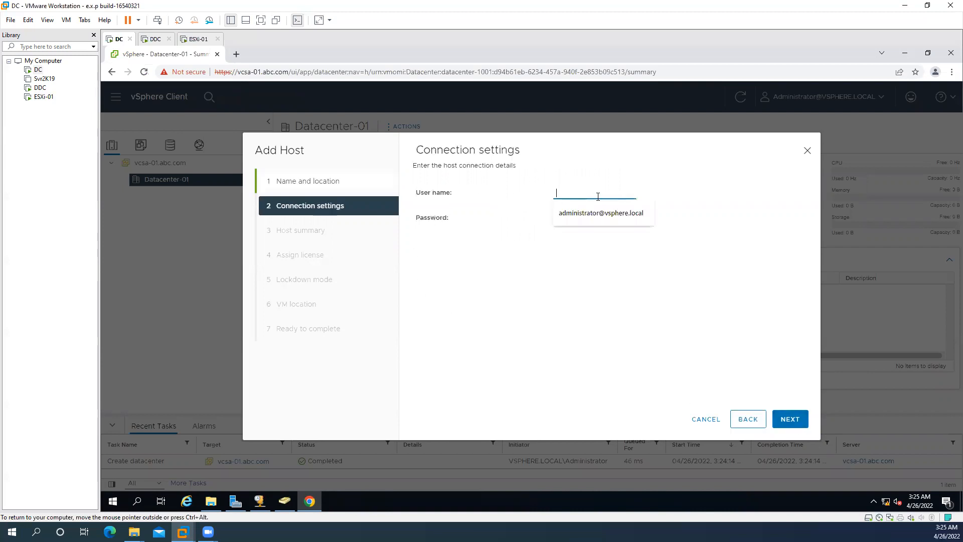
{"action": "type", "text": "root"}
{"action": "key", "text": "Tab"}
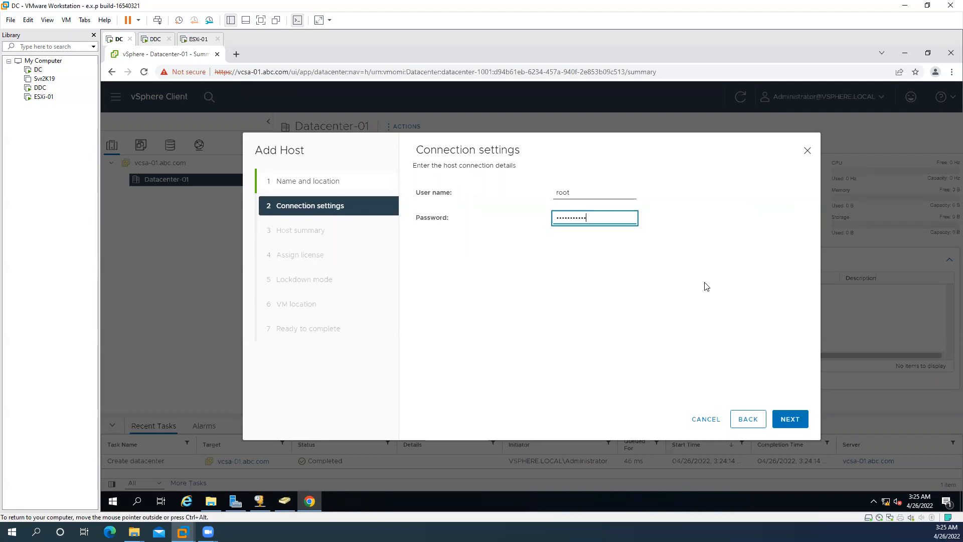
{"action": "left_click", "coordinate": [795, 419]}
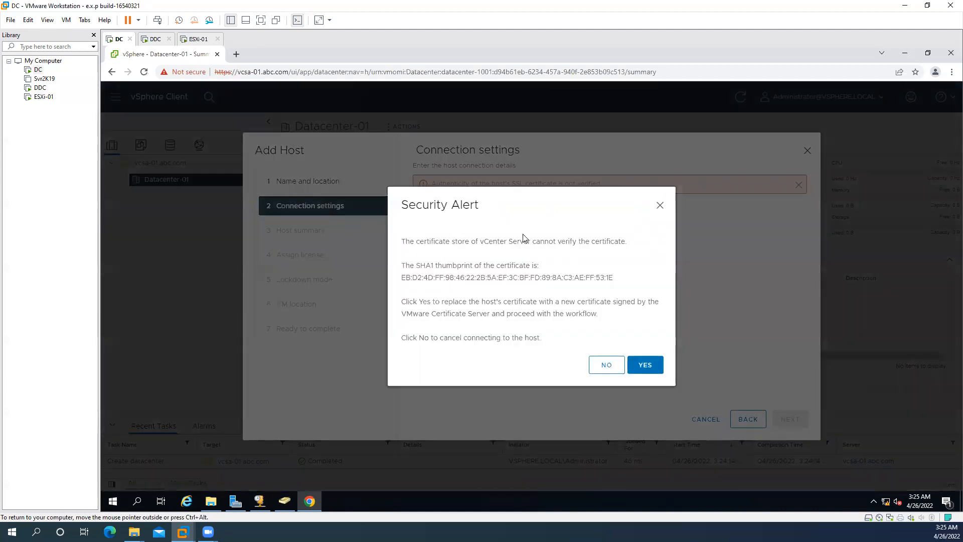
{"action": "left_click", "coordinate": [645, 364]}
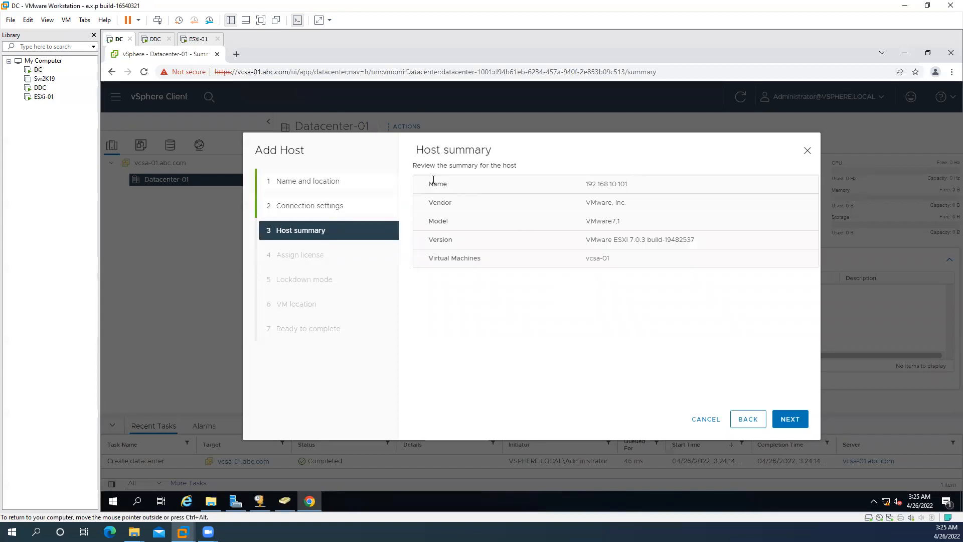
Review the name, vendor and model of the host in the host summary
{"action": "double_click", "coordinate": [593, 185]}
{"action": "double_click", "coordinate": [446, 203]}
{"action": "double_click", "coordinate": [615, 202]}
{"action": "double_click", "coordinate": [607, 221]}
{"action": "double_click", "coordinate": [598, 202]}
Check the VMware Workstation product and version information, and return to the host summary on the DC machine
{"action": "left_click", "coordinate": [197, 39]}
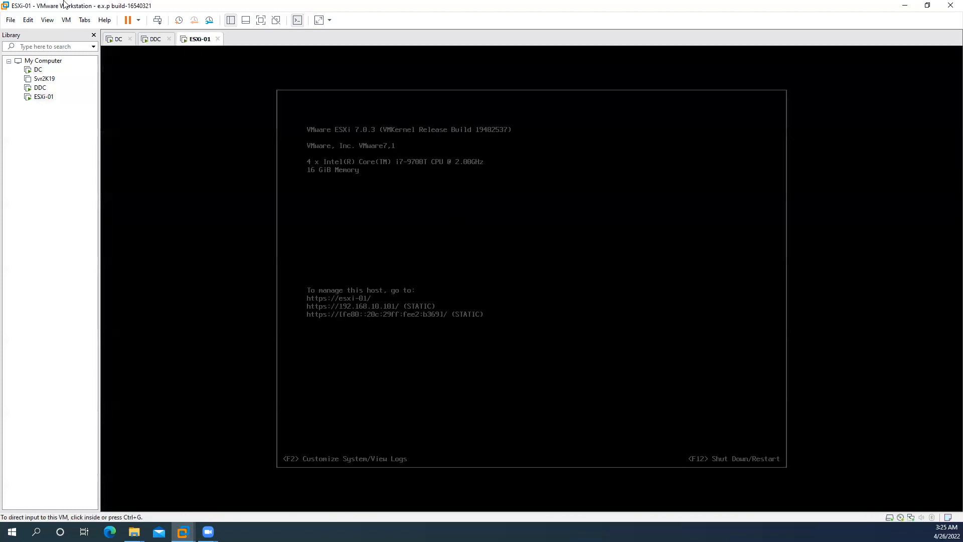
{"action": "left_click", "coordinate": [104, 20]}
{"action": "left_click", "coordinate": [157, 121]}
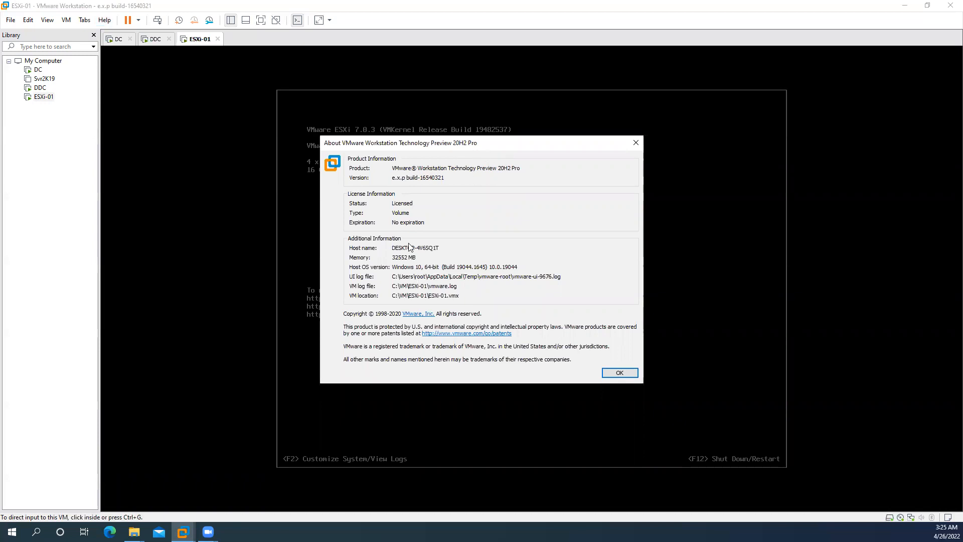
{"action": "double_click", "coordinate": [431, 179]}
{"action": "left_click", "coordinate": [606, 373]}
{"action": "left_click", "coordinate": [119, 40]}
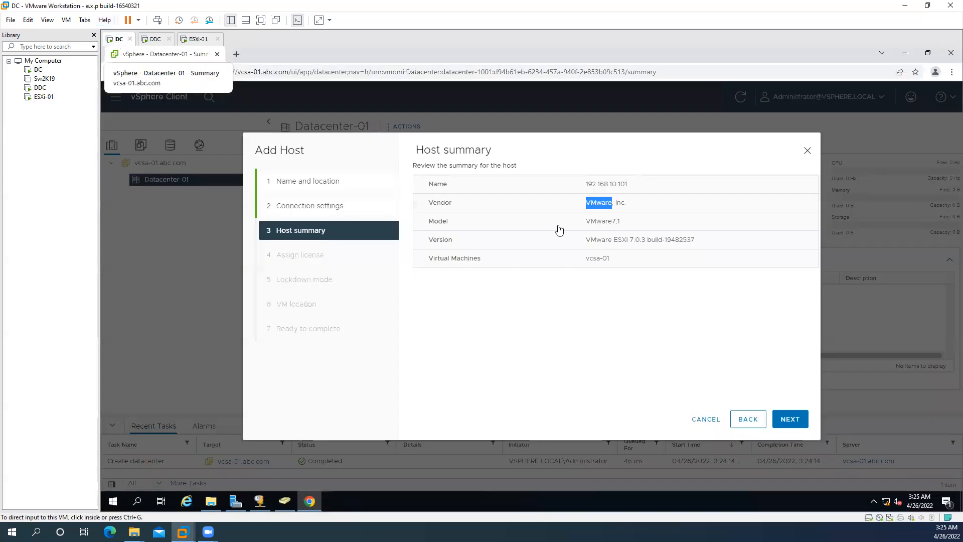
Review the host's ESXi version and its virtual machines in the summary, comparing with the ESXi-01 console
{"action": "double_click", "coordinate": [608, 202]}
{"action": "double_click", "coordinate": [619, 241]}
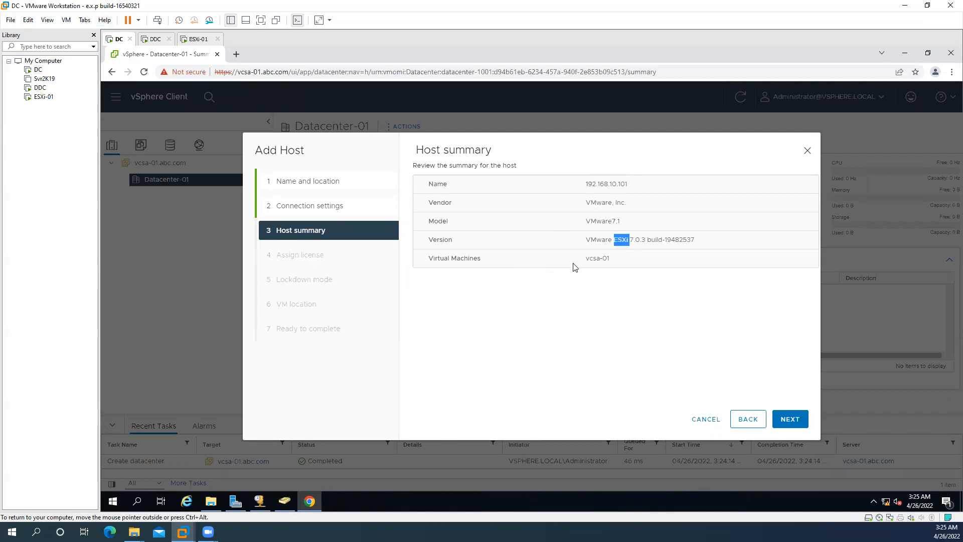
{"action": "double_click", "coordinate": [594, 259]}
{"action": "double_click", "coordinate": [606, 259]}
{"action": "double_click", "coordinate": [595, 259]}
{"action": "double_click", "coordinate": [605, 259]}
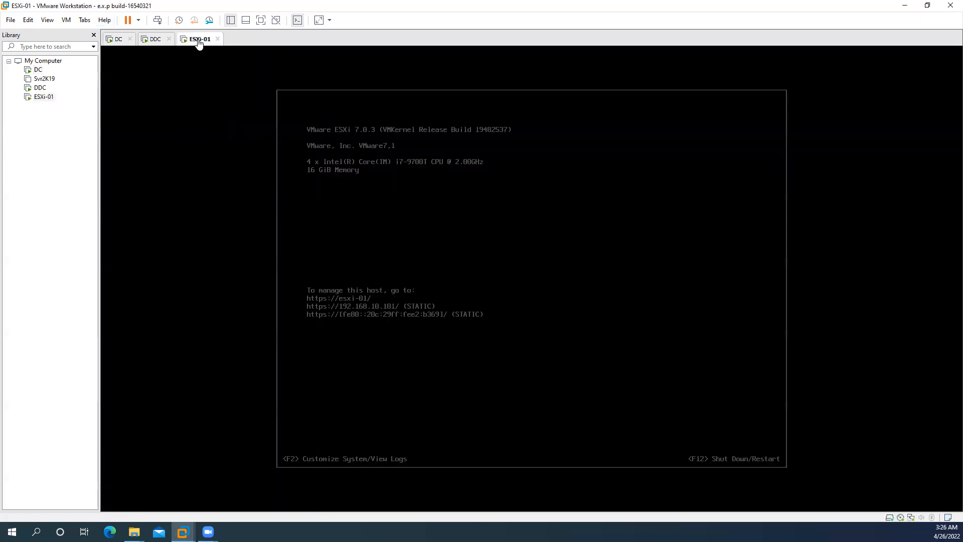
{"action": "left_click", "coordinate": [198, 39]}
{"action": "left_click", "coordinate": [116, 39]}
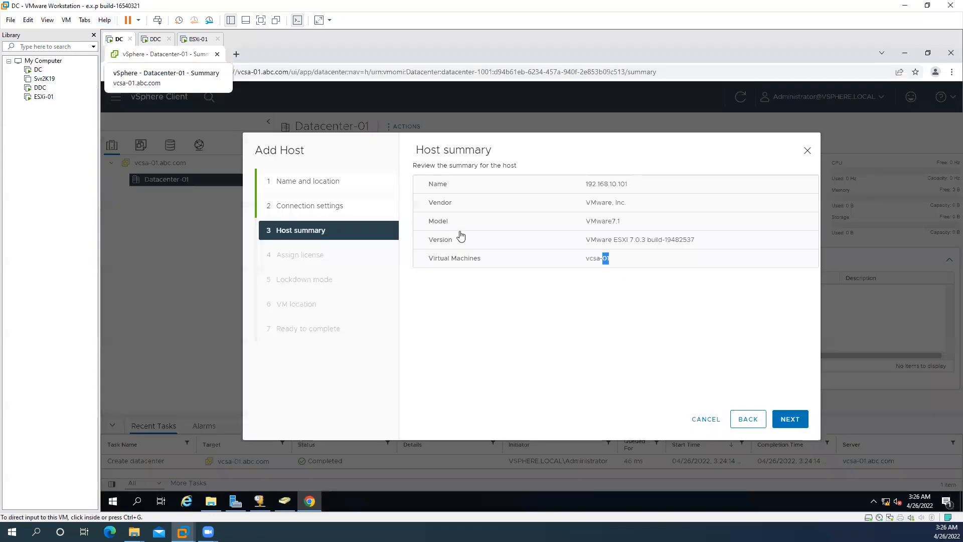
Assign the Evaluation License to the host and keep lockdown mode Disabled
{"action": "left_click", "coordinate": [789, 418]}
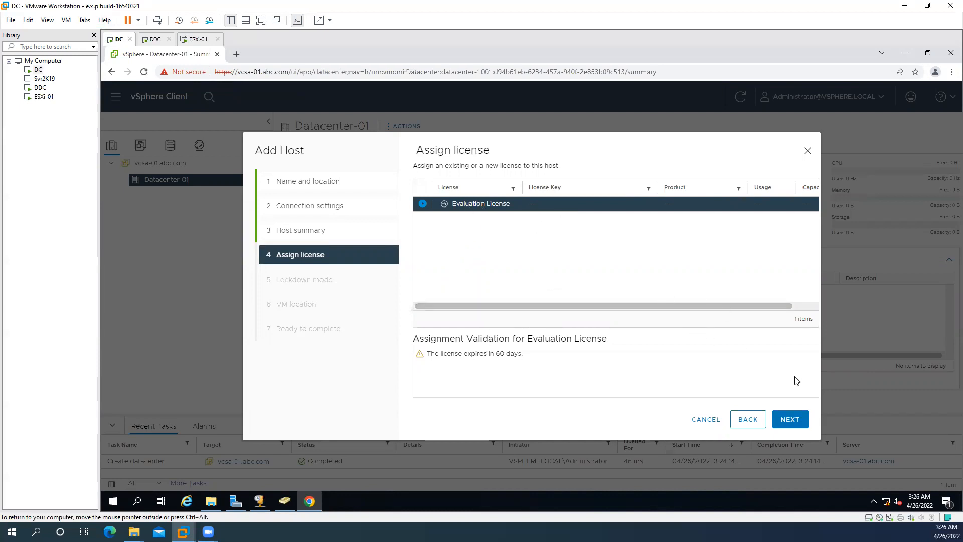
{"action": "left_click", "coordinate": [790, 416]}
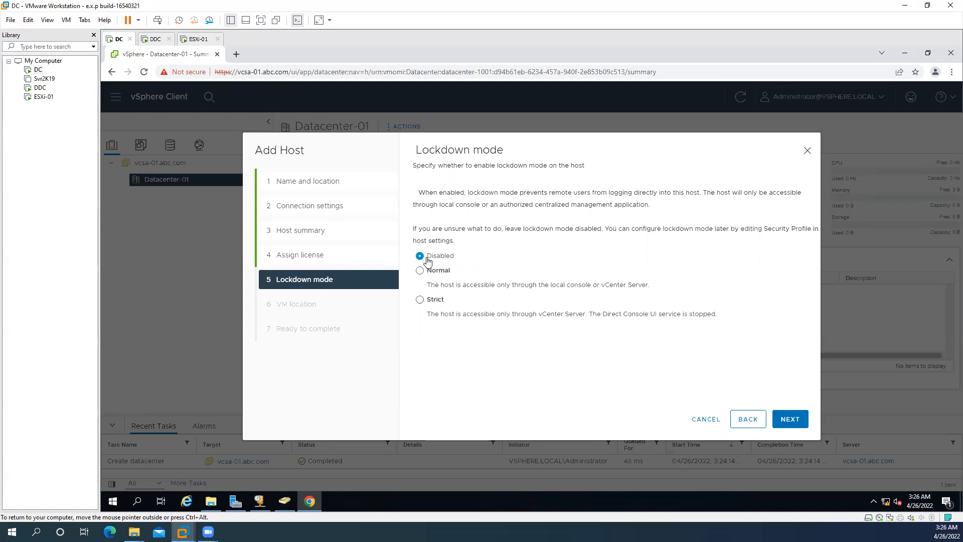
{"action": "left_click", "coordinate": [789, 420]}
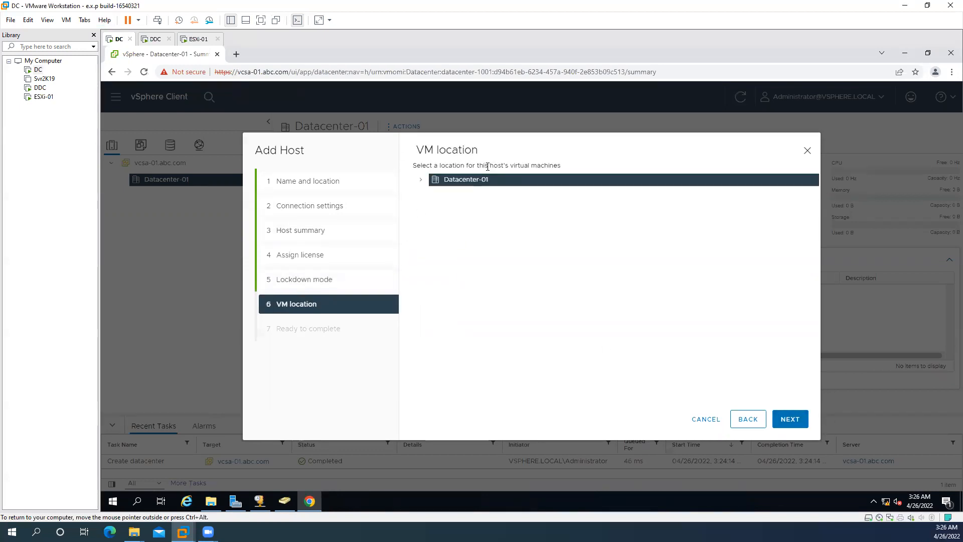
Keep Datacenter-01 as the location for the host's virtual machines and proceed to the final summary
{"action": "double_click", "coordinate": [456, 150]}
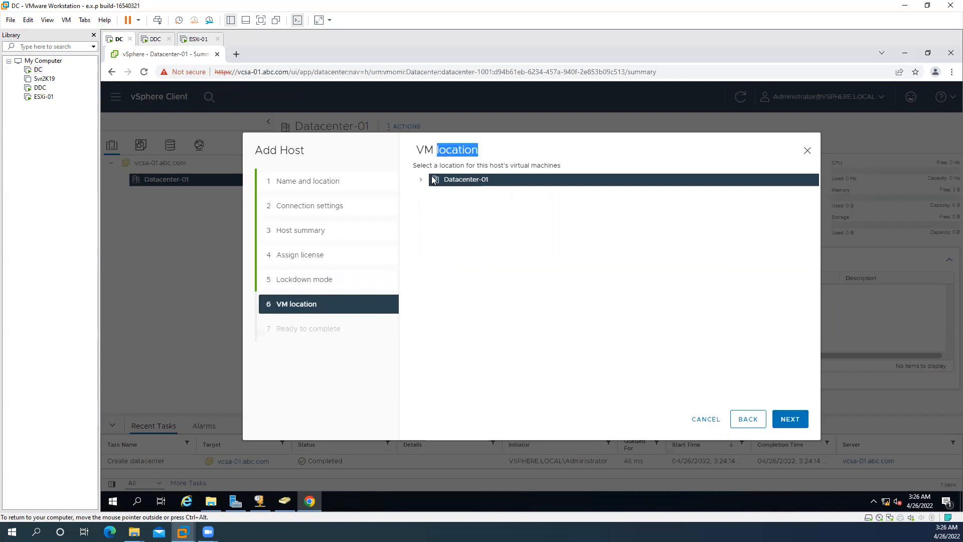
{"action": "left_click", "coordinate": [421, 179]}
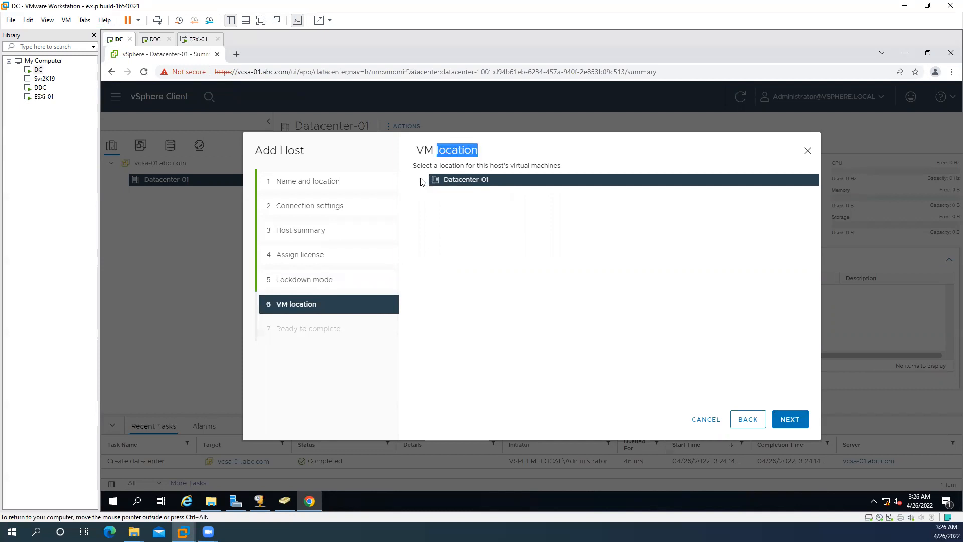
{"action": "left_click", "coordinate": [479, 187]}
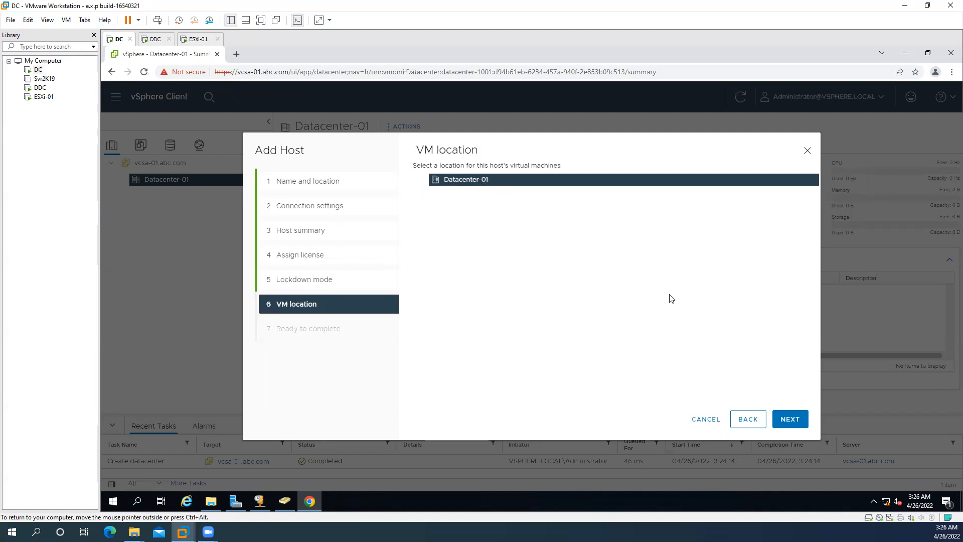
{"action": "left_click", "coordinate": [790, 419]}
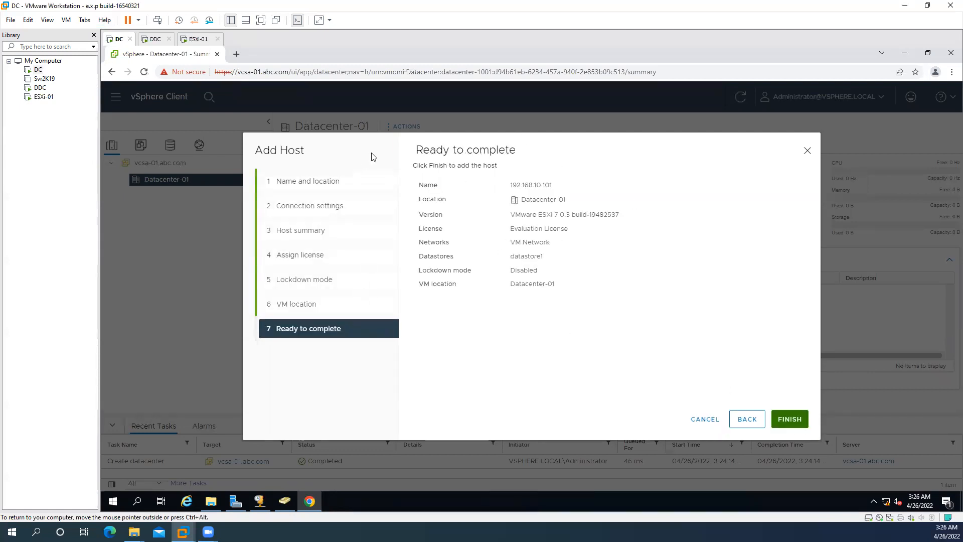
Review the final settings, finish adding the host, and enlarge the Recent Tasks area to follow its progress
{"action": "left_click_drag", "start_coordinate": [413, 151], "coordinate": [624, 337]}
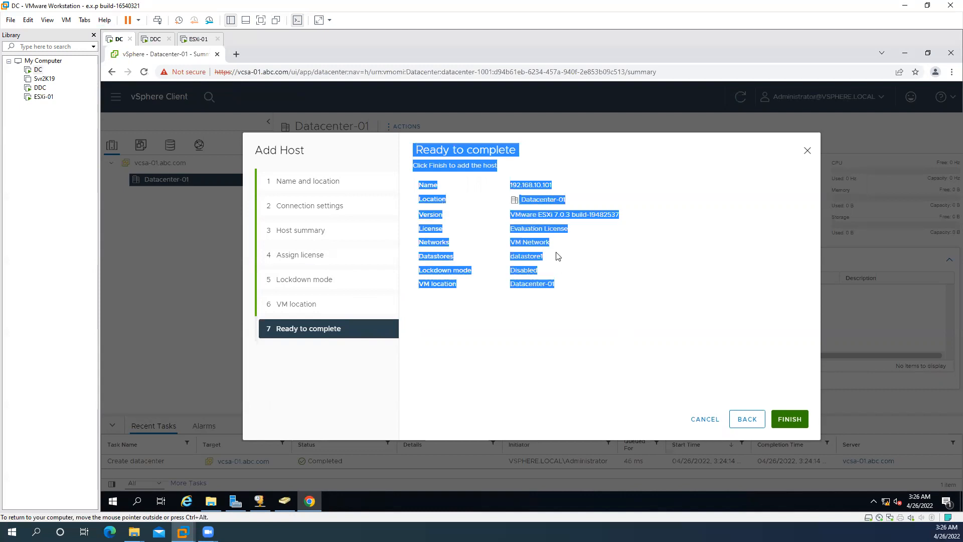
{"action": "left_click", "coordinate": [487, 200]}
{"action": "left_click_drag", "start_coordinate": [419, 146], "coordinate": [619, 284]}
{"action": "left_click", "coordinate": [630, 296]}
{"action": "left_click", "coordinate": [790, 420]}
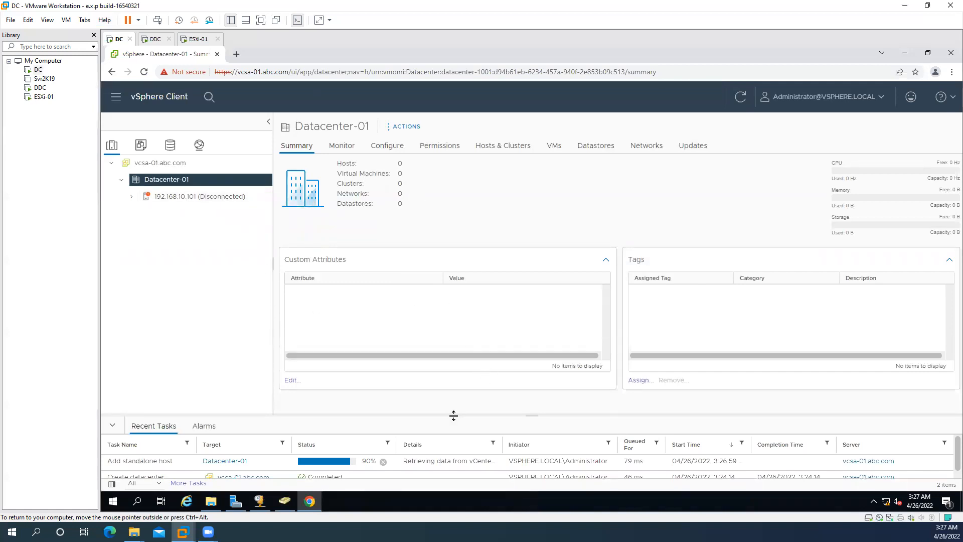
{"action": "left_click_drag", "start_coordinate": [450, 414], "coordinate": [451, 373]}
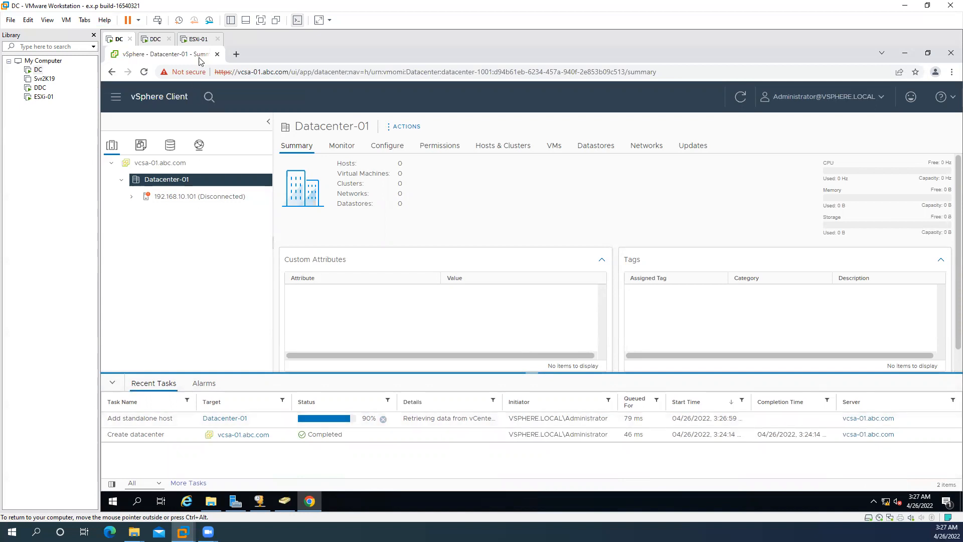
Check the ESXi-01 console for the host's management address, and return to the DC machine
{"action": "left_click", "coordinate": [199, 39]}
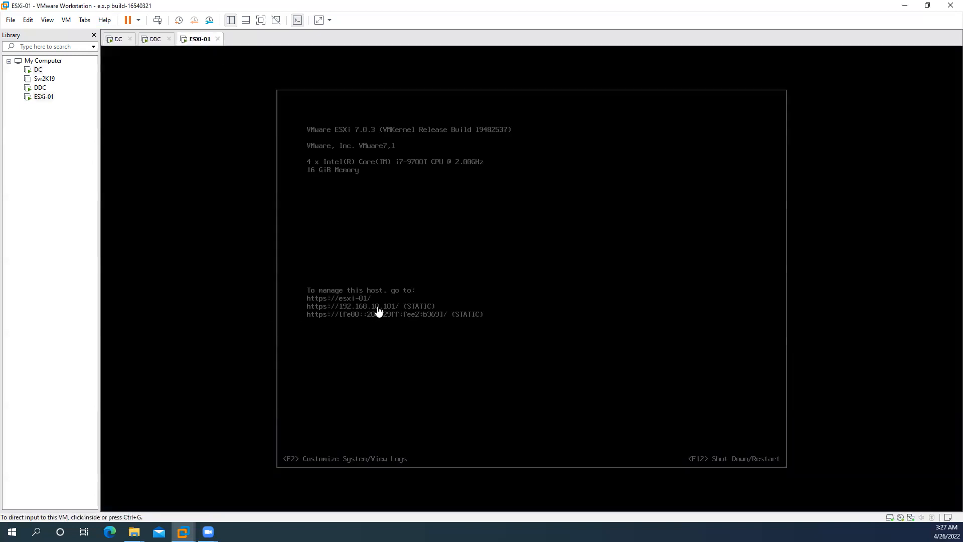
{"action": "left_click", "coordinate": [416, 311]}
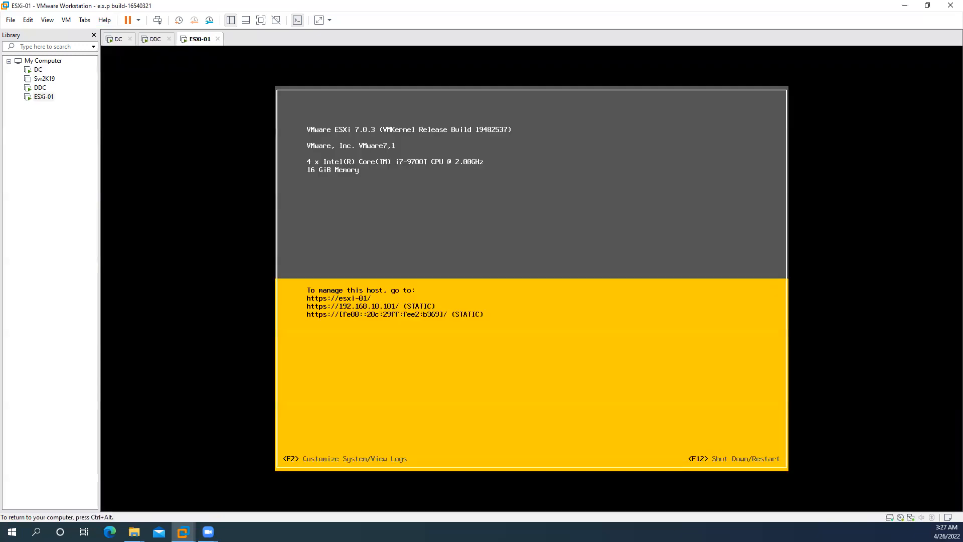
{"action": "key", "text": "ctrl+alt"}
{"action": "left_click", "coordinate": [119, 39]}
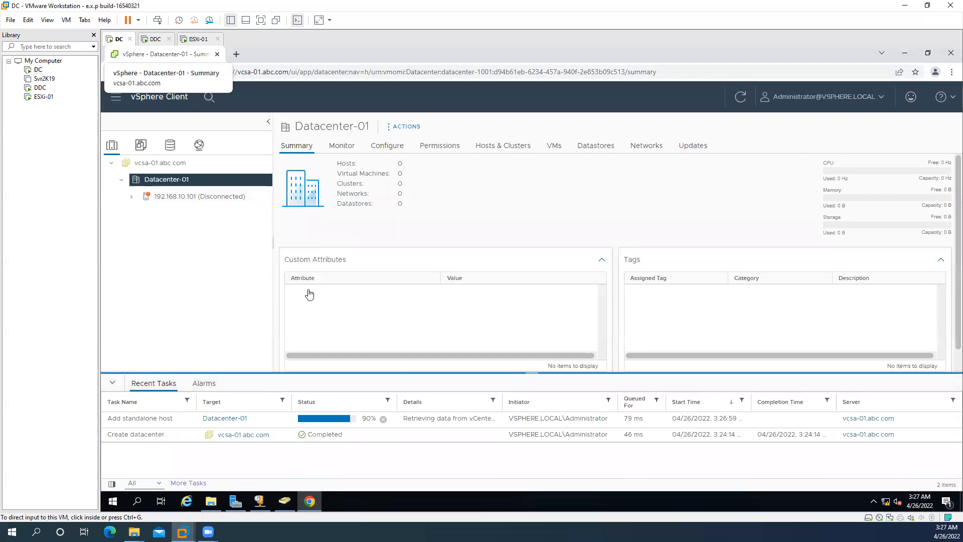
{"action": "left_click", "coordinate": [183, 249]}
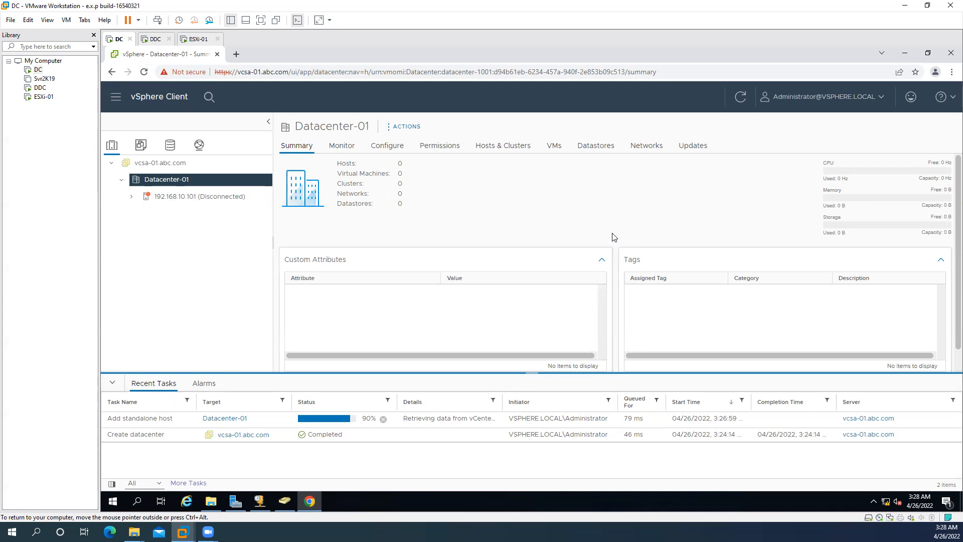
{"action": "left_click", "coordinate": [445, 218]}
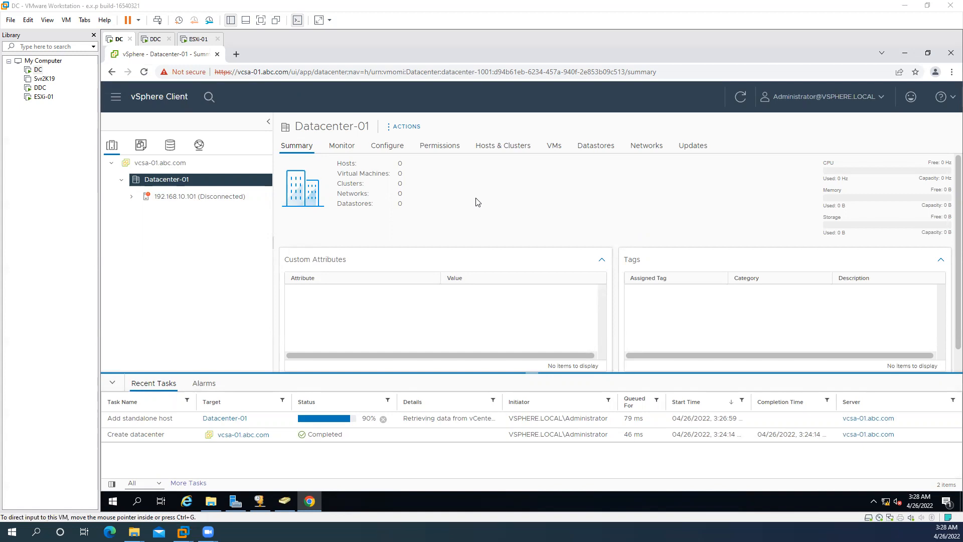
{"action": "left_click", "coordinate": [486, 262]}
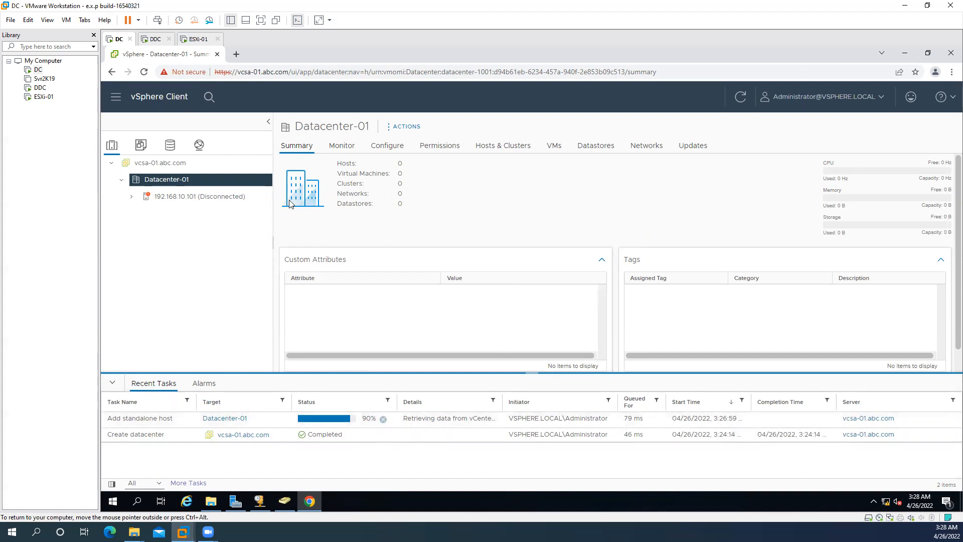
Refresh the vSphere Client and review the summaries of host 192.168.10.101, vcsa-01.abc.com and Datacenter-01
{"action": "left_click", "coordinate": [740, 97]}
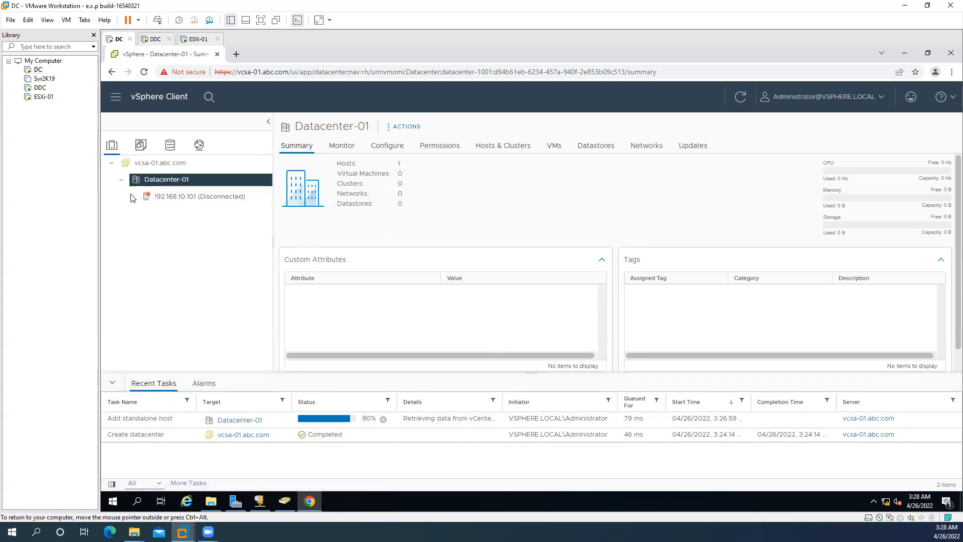
{"action": "left_click", "coordinate": [184, 198]}
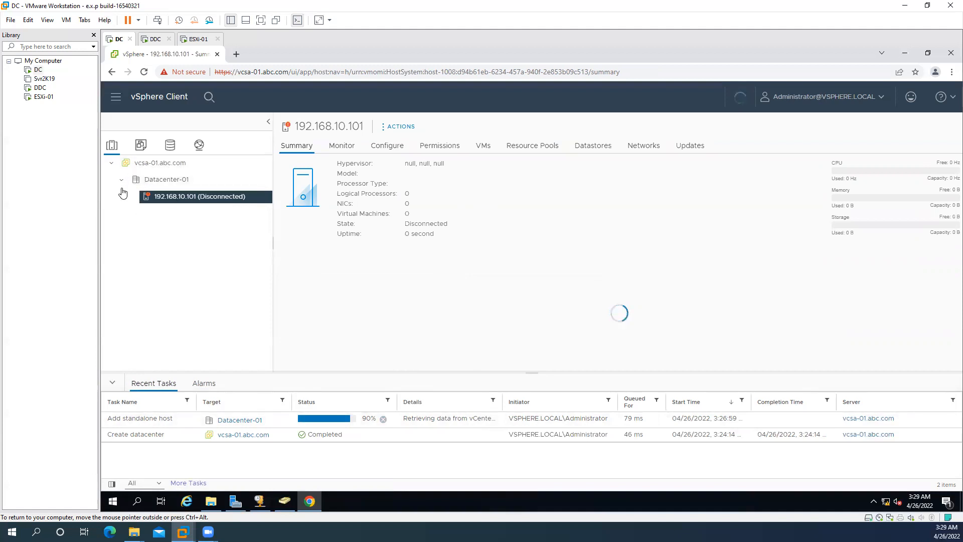
{"action": "left_click", "coordinate": [140, 164]}
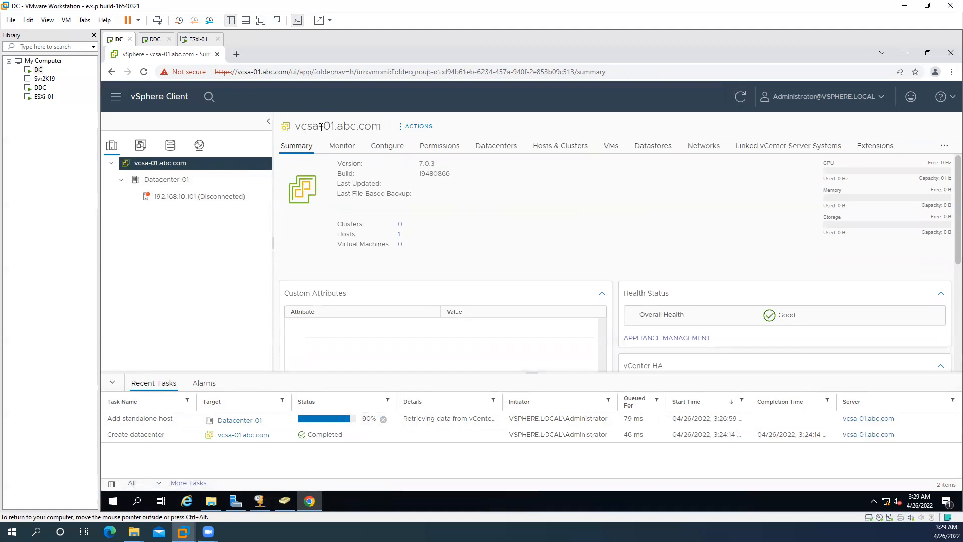
{"action": "left_click", "coordinate": [170, 183]}
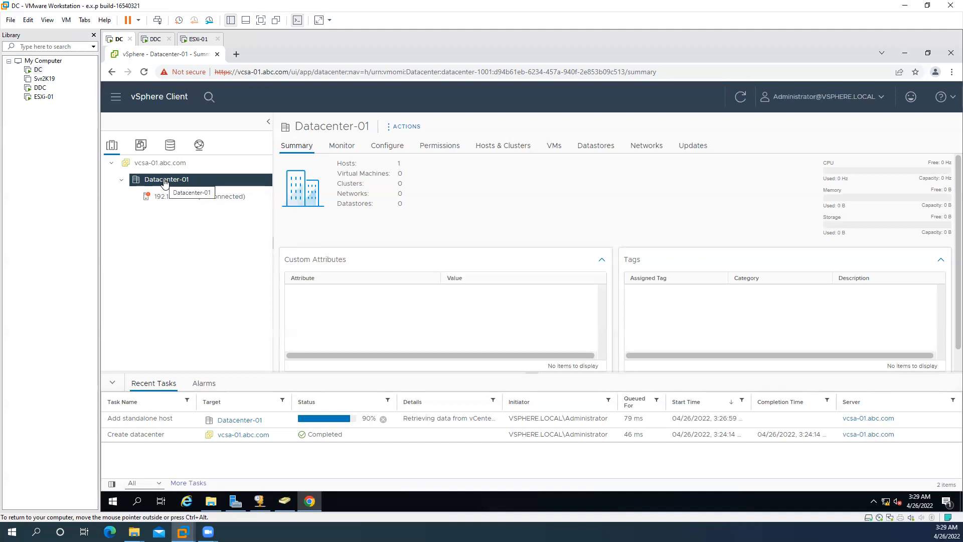
{"action": "left_click", "coordinate": [173, 197]}
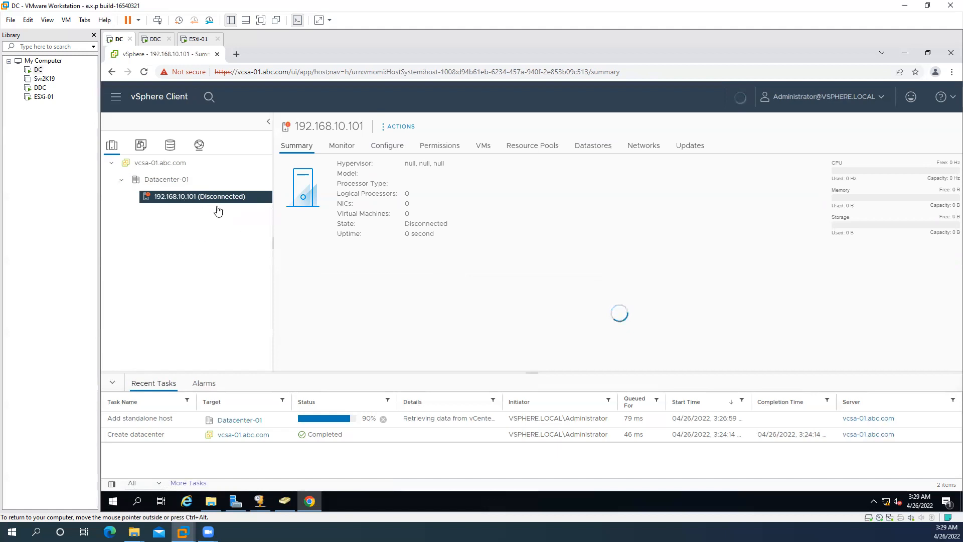
{"action": "left_click", "coordinate": [182, 180]}
{"action": "left_click", "coordinate": [170, 197]}
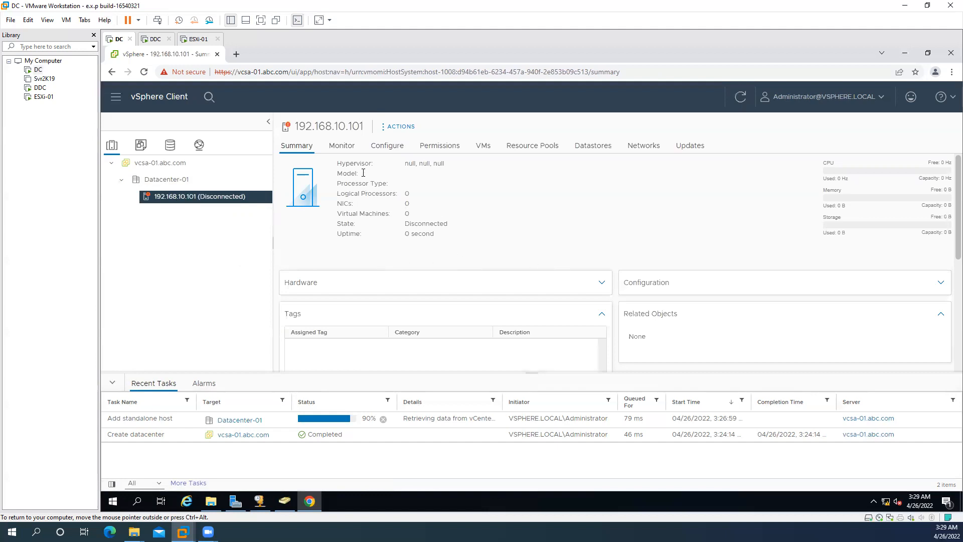
Examine the host's issues and its configuration pages for storage adapters, virtual switches, licensing and host profile
{"action": "left_click", "coordinate": [342, 146]}
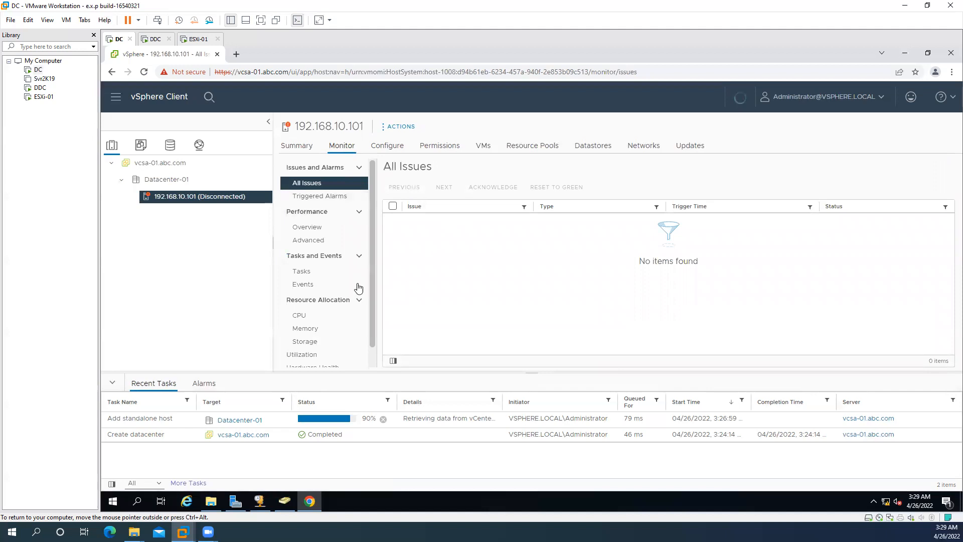
{"action": "left_click", "coordinate": [386, 146]}
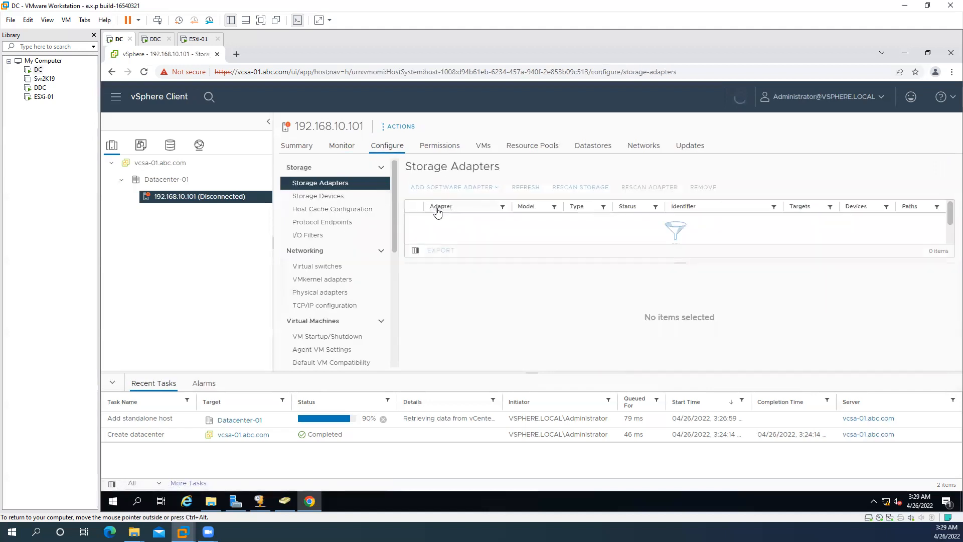
{"action": "left_click", "coordinate": [316, 266]}
{"action": "scroll", "coordinate": [317, 281], "scroll_direction": "down", "scroll_amount": 3}
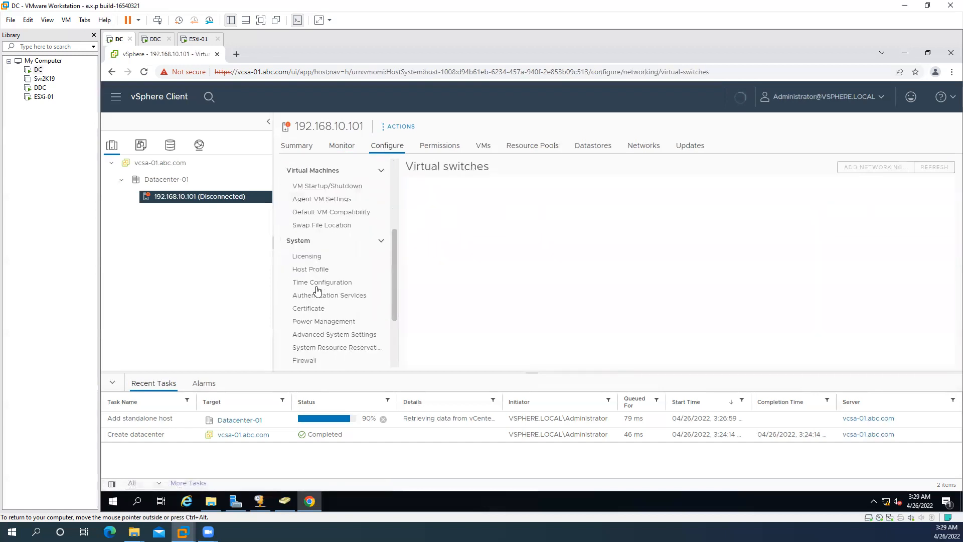
{"action": "left_click", "coordinate": [318, 257]}
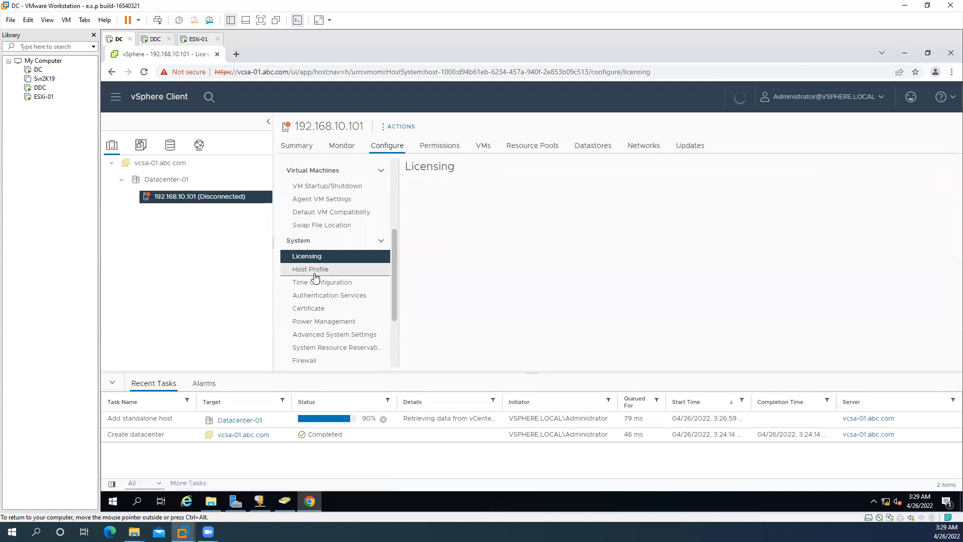
{"action": "left_click", "coordinate": [321, 270]}
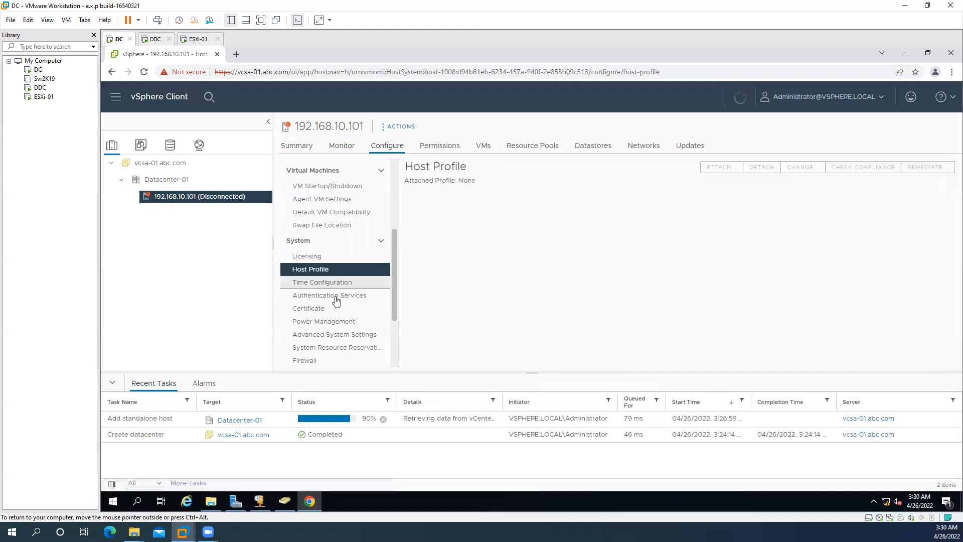
{"action": "scroll", "coordinate": [336, 301], "scroll_direction": "up", "scroll_amount": 3}
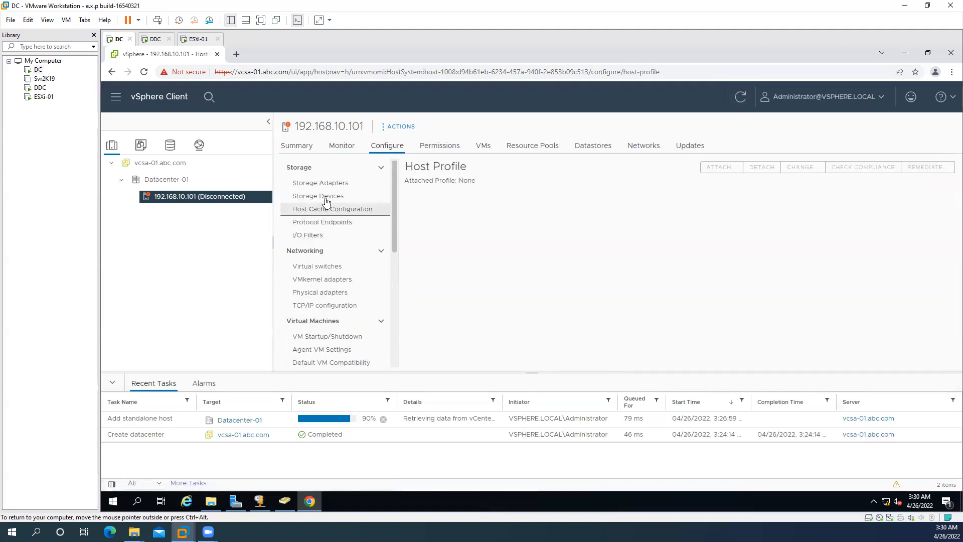
Review the full list of users, groups and roles in the host's permissions
{"action": "left_click", "coordinate": [444, 145]}
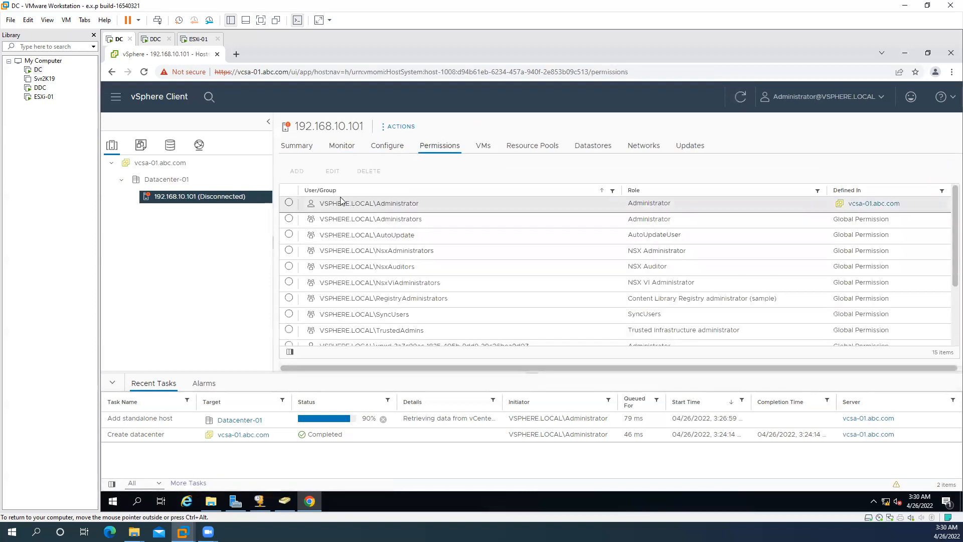
{"action": "scroll", "coordinate": [415, 264], "scroll_direction": "down", "scroll_amount": 3}
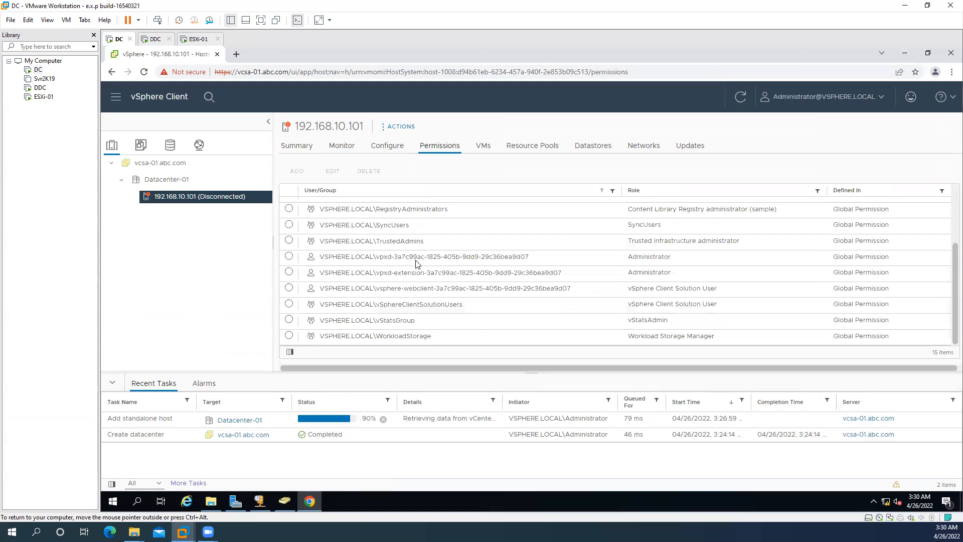
{"action": "scroll", "coordinate": [415, 263], "scroll_direction": "up", "scroll_amount": 3}
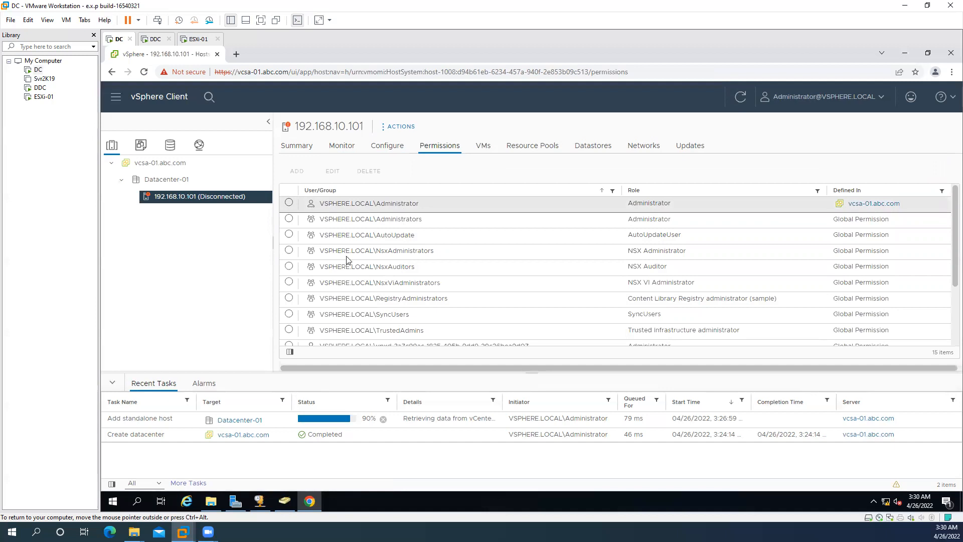
Examine the host's virtual machines, resource pools, datastores and networks
{"action": "left_click", "coordinate": [483, 145]}
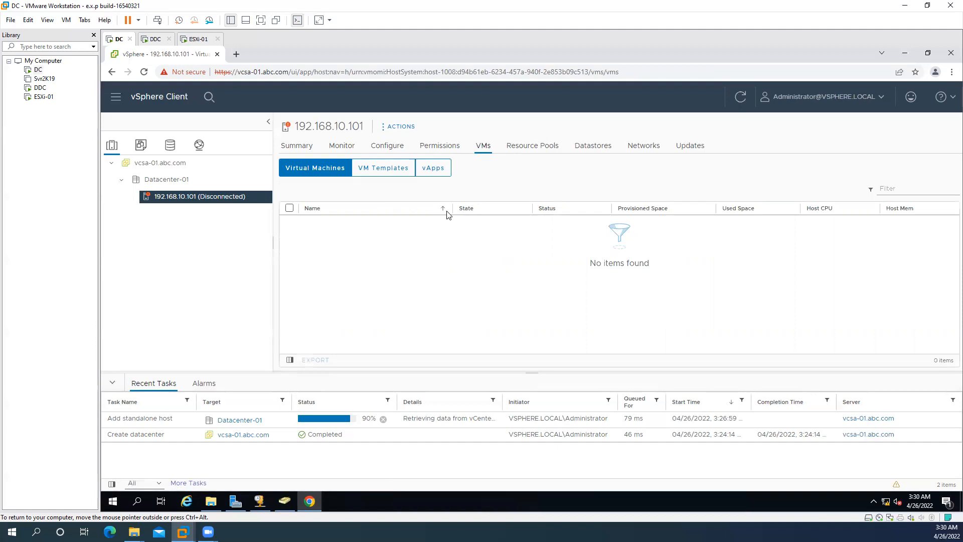
{"action": "left_click", "coordinate": [514, 147]}
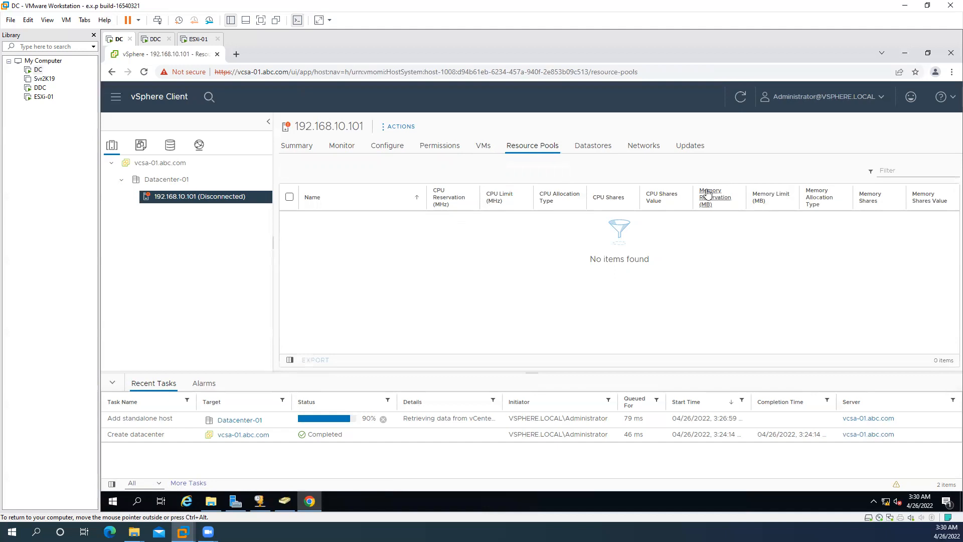
{"action": "left_click", "coordinate": [591, 148]}
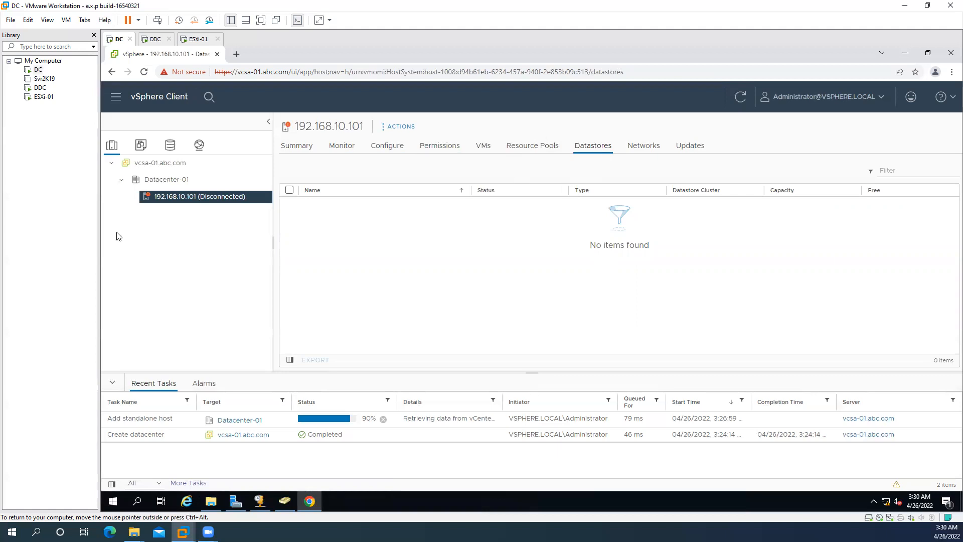
{"action": "left_click", "coordinate": [645, 147]}
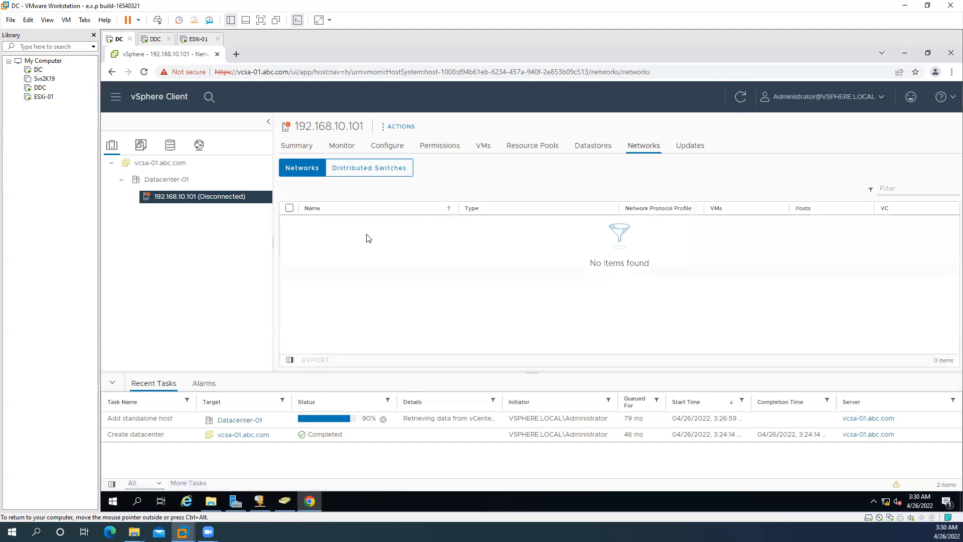
Review the host's update baselines, including installed version, compliance and remediation pre-check
{"action": "left_click", "coordinate": [683, 153]}
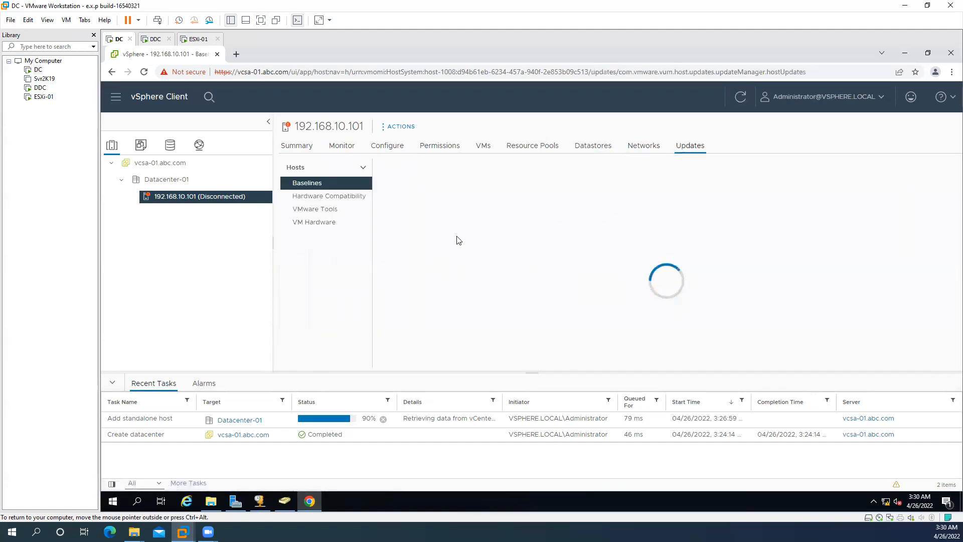
{"action": "scroll", "coordinate": [647, 275], "scroll_direction": "down", "scroll_amount": 3}
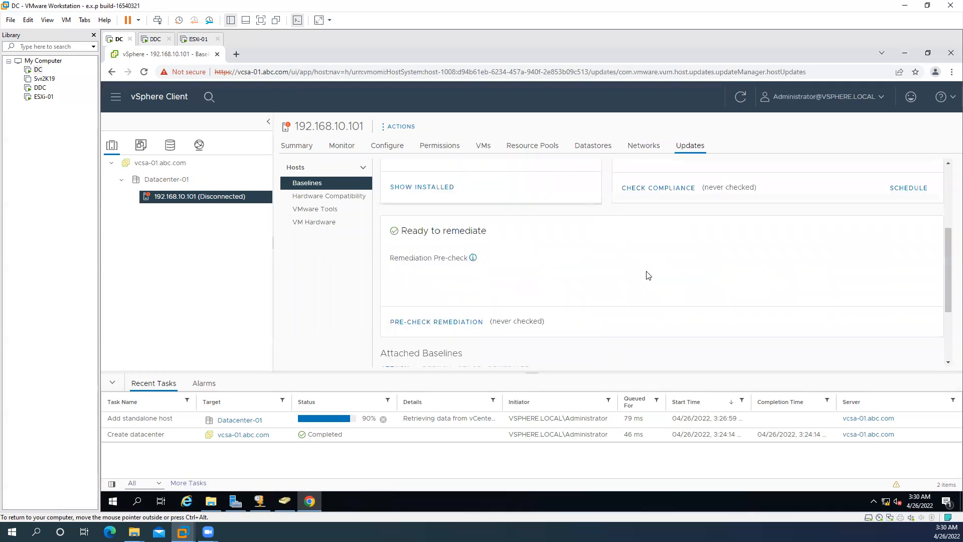
{"action": "scroll", "coordinate": [648, 275], "scroll_direction": "up", "scroll_amount": 2}
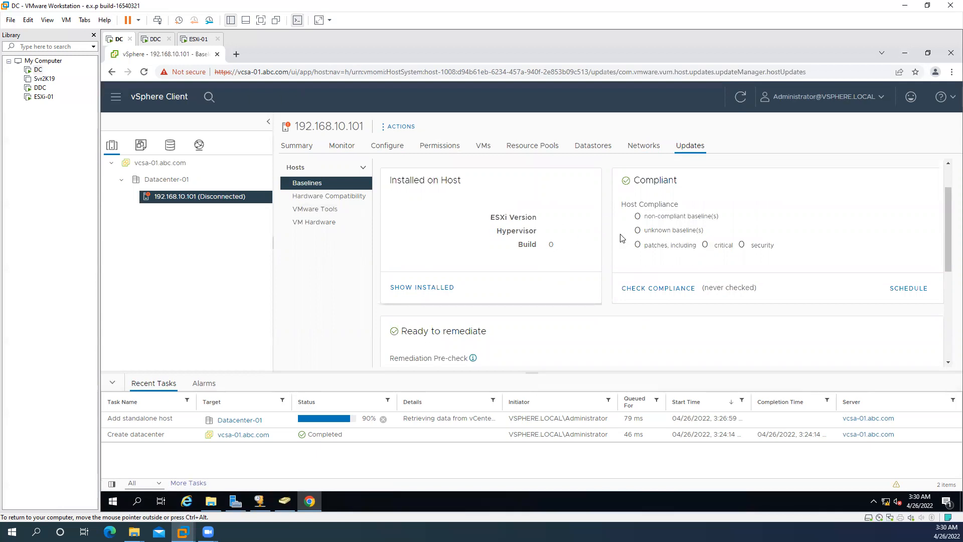
Examine the actions available for host 192.168.10.101 and for Datacenter-01, including the datacenter's storage actions
{"action": "left_click", "coordinate": [151, 180]}
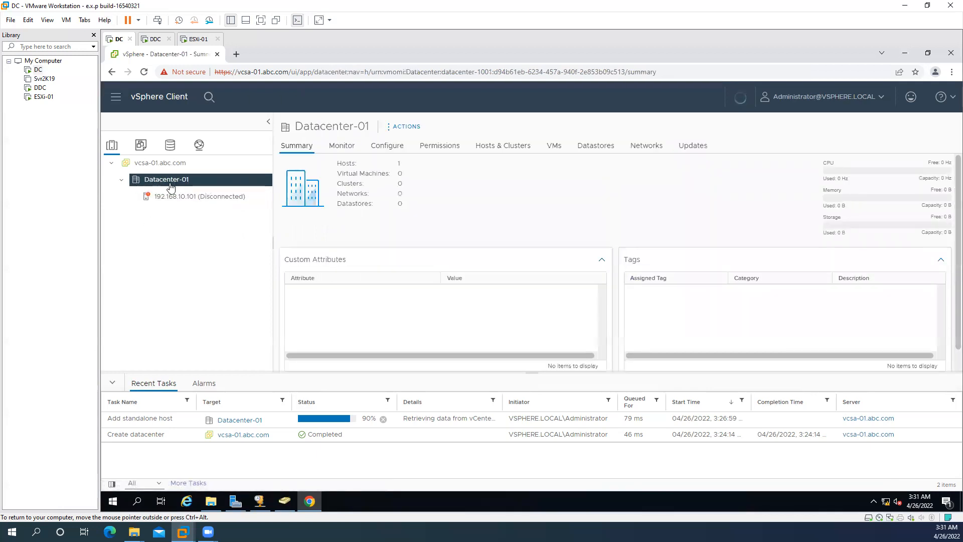
{"action": "left_click", "coordinate": [191, 201]}
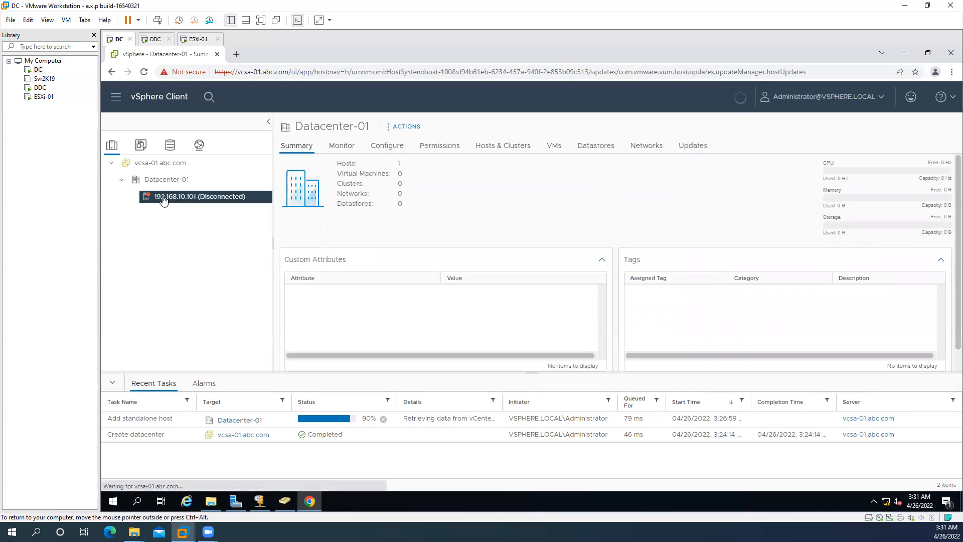
{"action": "right_click", "coordinate": [191, 201]}
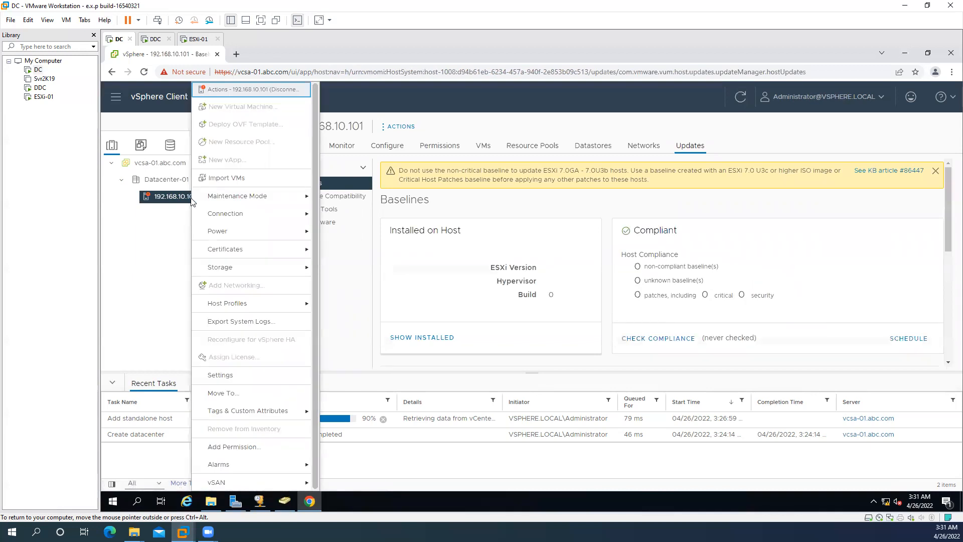
{"action": "left_click", "coordinate": [133, 245]}
{"action": "left_click", "coordinate": [161, 180]}
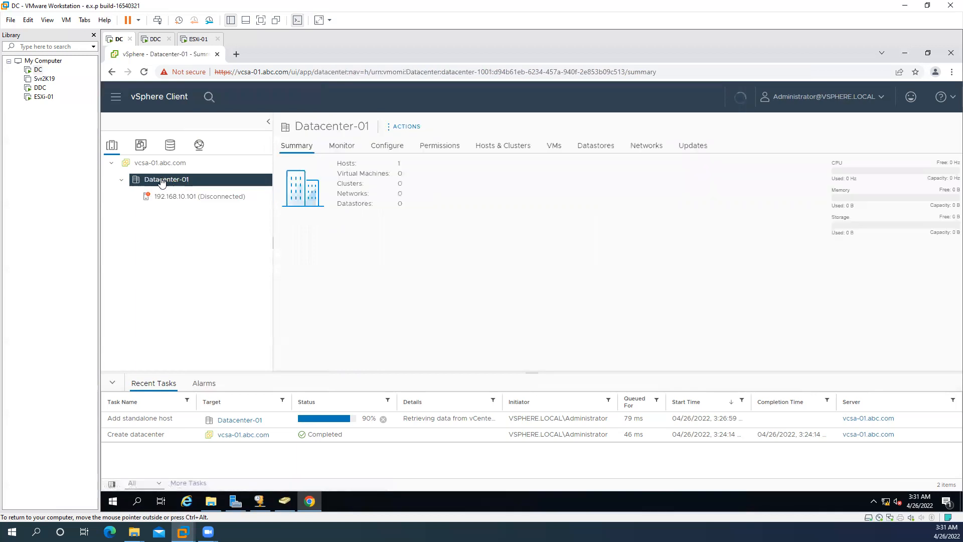
{"action": "right_click", "coordinate": [161, 181]}
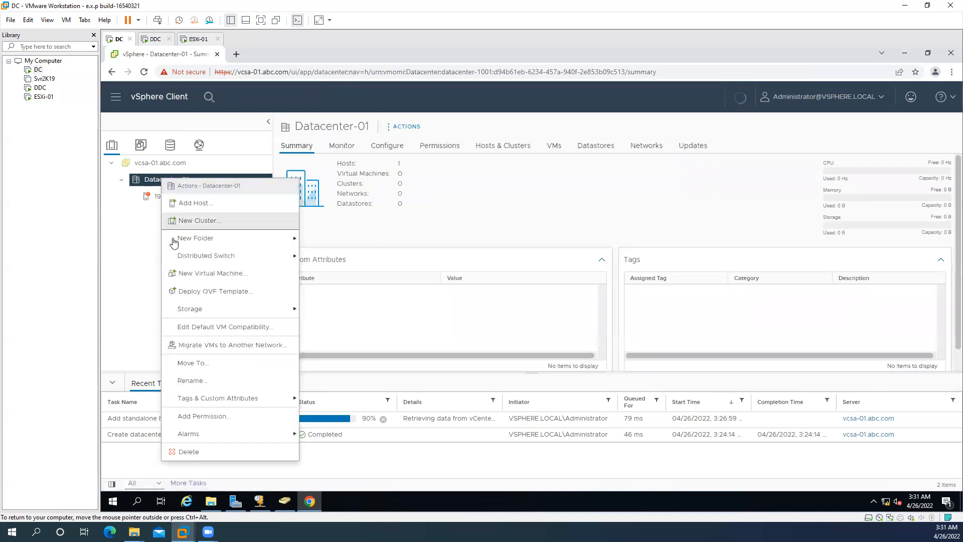
{"action": "mouse_move", "coordinate": [203, 316]}
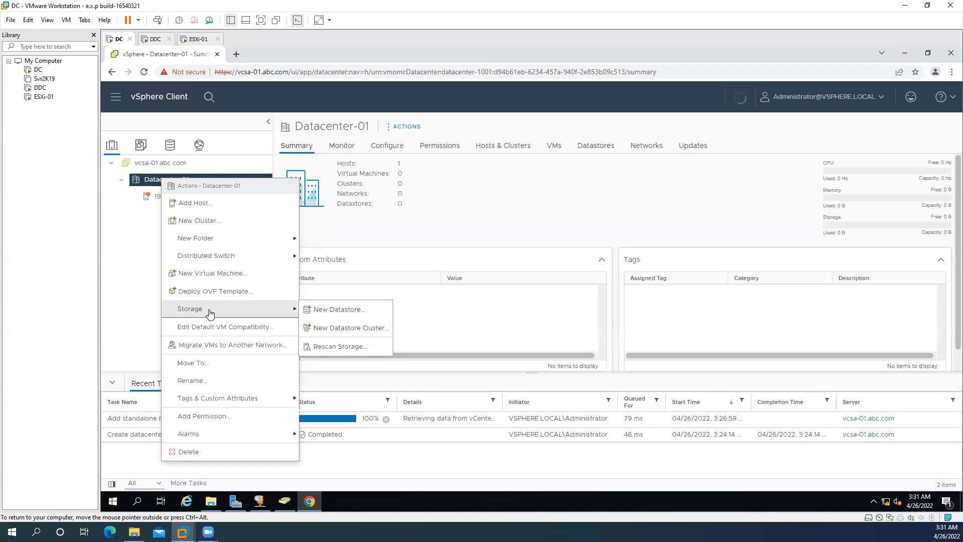
{"action": "left_click", "coordinate": [130, 274]}
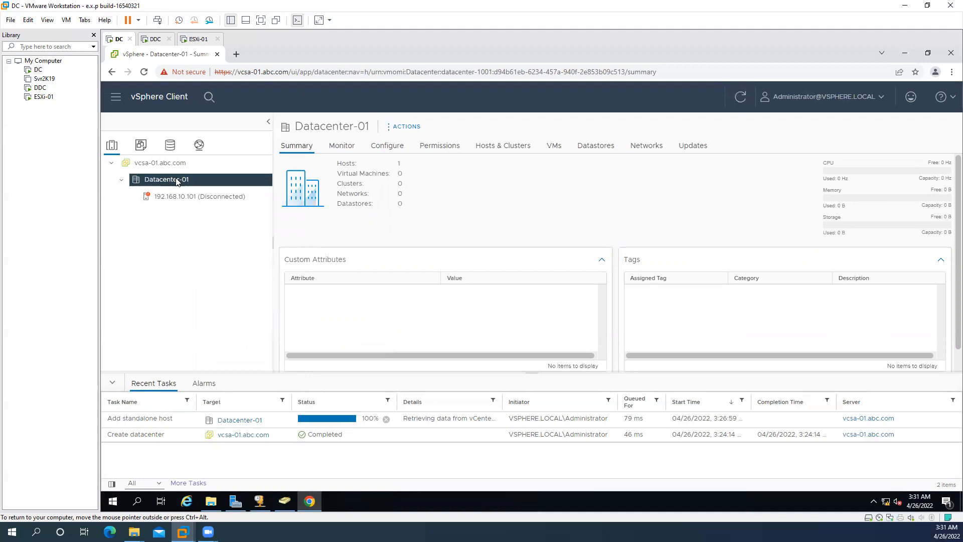
Start a new datastore in Datacenter-01 with VMFS as the datastore type
{"action": "right_click", "coordinate": [177, 182]}
{"action": "mouse_move", "coordinate": [263, 313]}
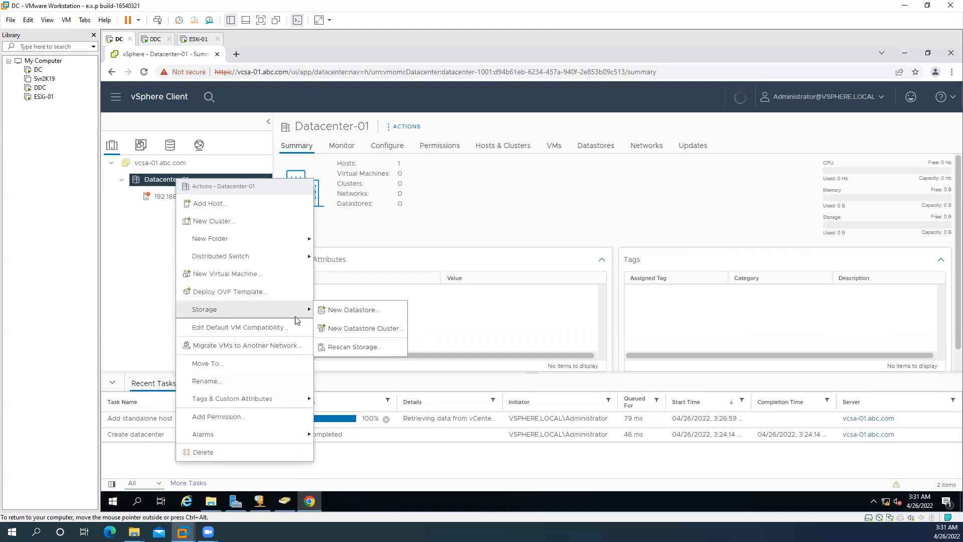
{"action": "left_click", "coordinate": [371, 314]}
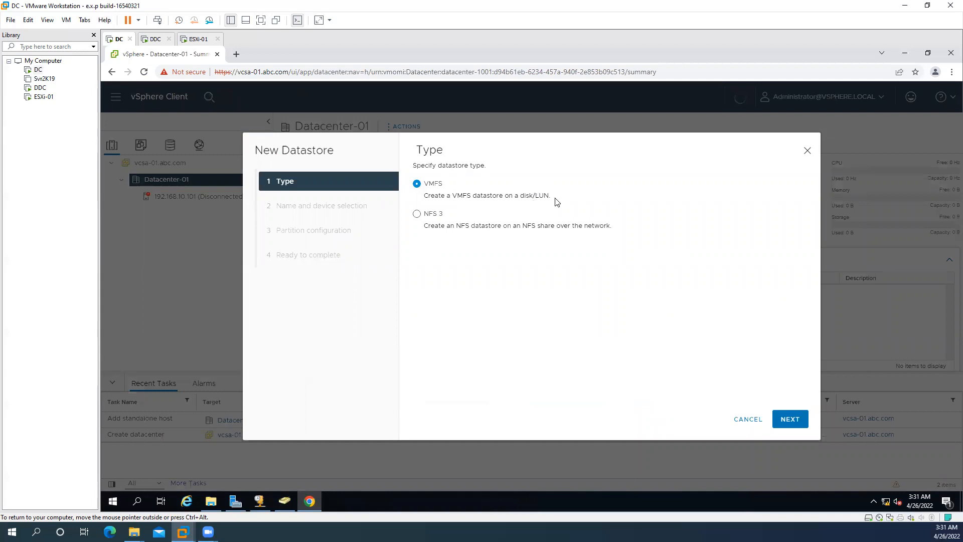
{"action": "left_click", "coordinate": [418, 214]}
{"action": "left_click", "coordinate": [418, 185]}
{"action": "left_click", "coordinate": [790, 419]}
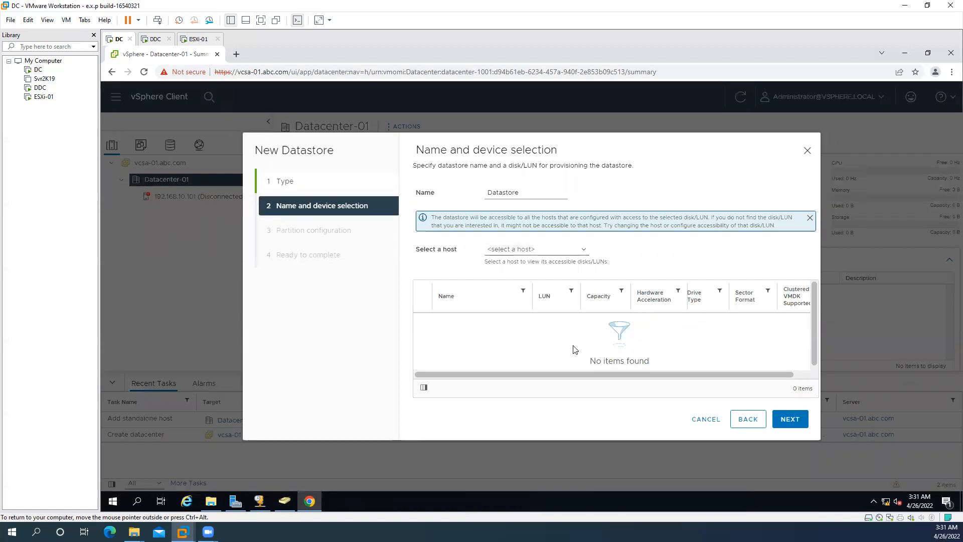
Try to set up the VMFS datastore as Datastore1 on host 192.168.10.101
{"action": "left_click", "coordinate": [536, 250]}
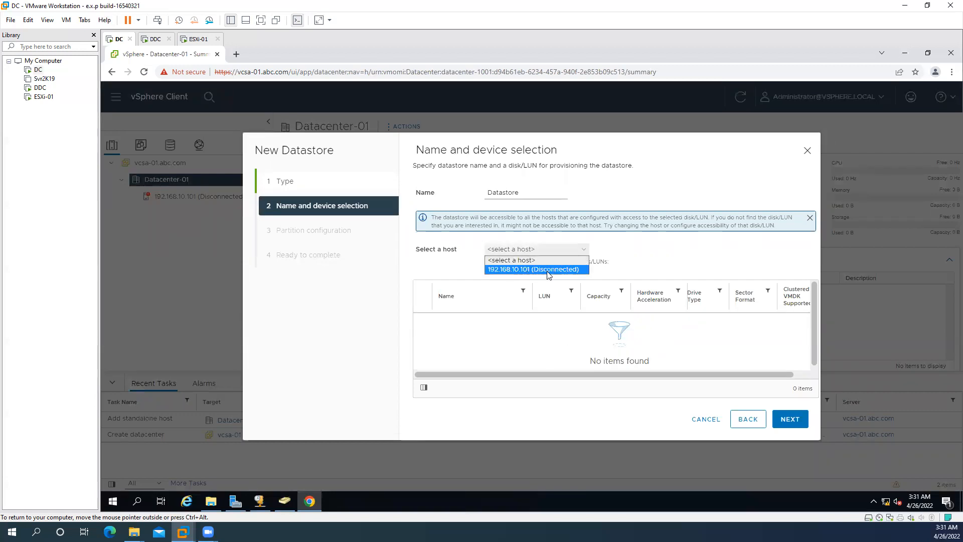
{"action": "left_click", "coordinate": [522, 270]}
{"action": "left_click", "coordinate": [527, 193]}
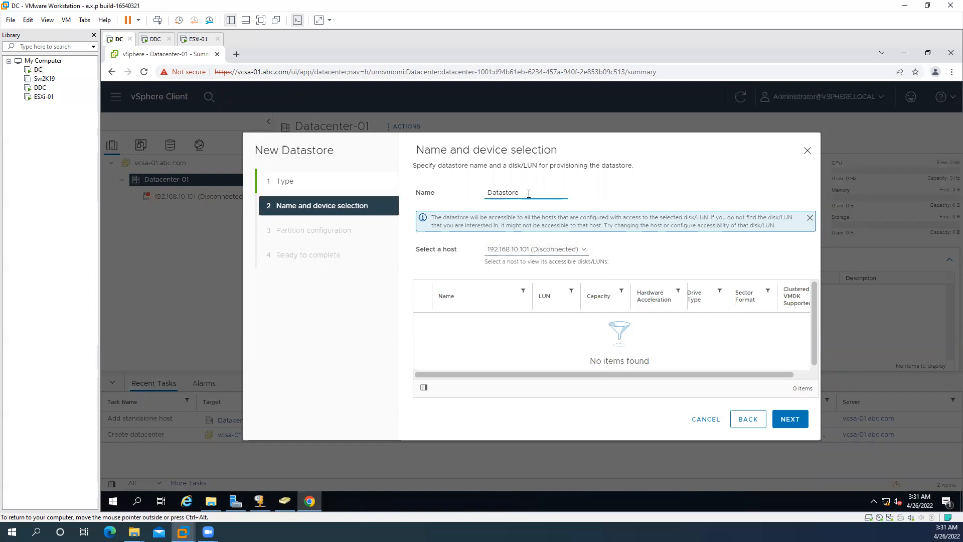
{"action": "left_click", "coordinate": [789, 421]}
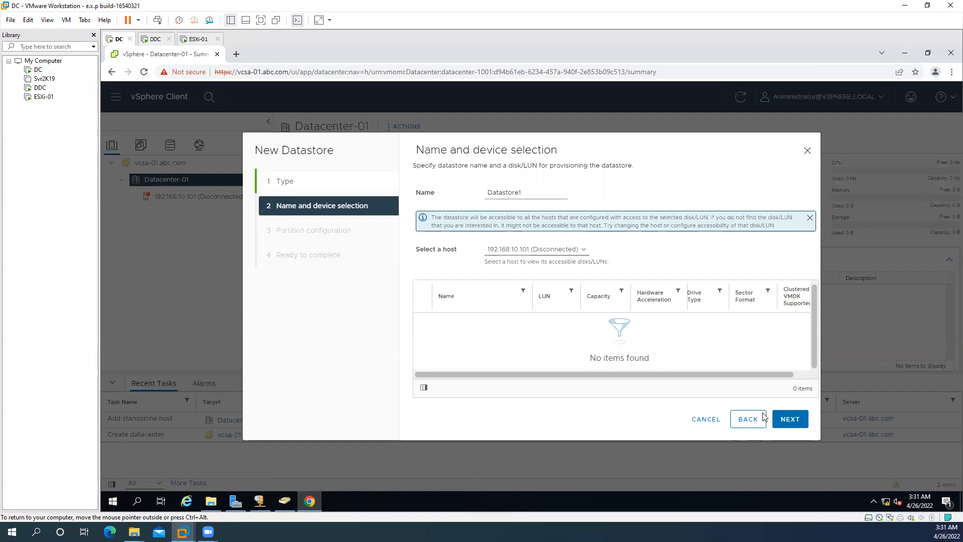
{"action": "left_click", "coordinate": [795, 417]}
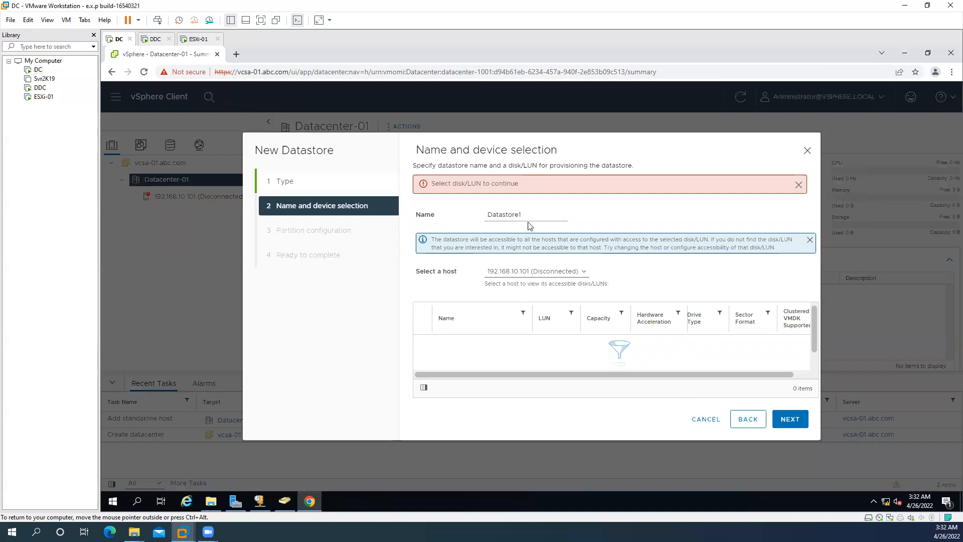
{"action": "left_click_drag", "start_coordinate": [530, 214], "coordinate": [476, 213]}
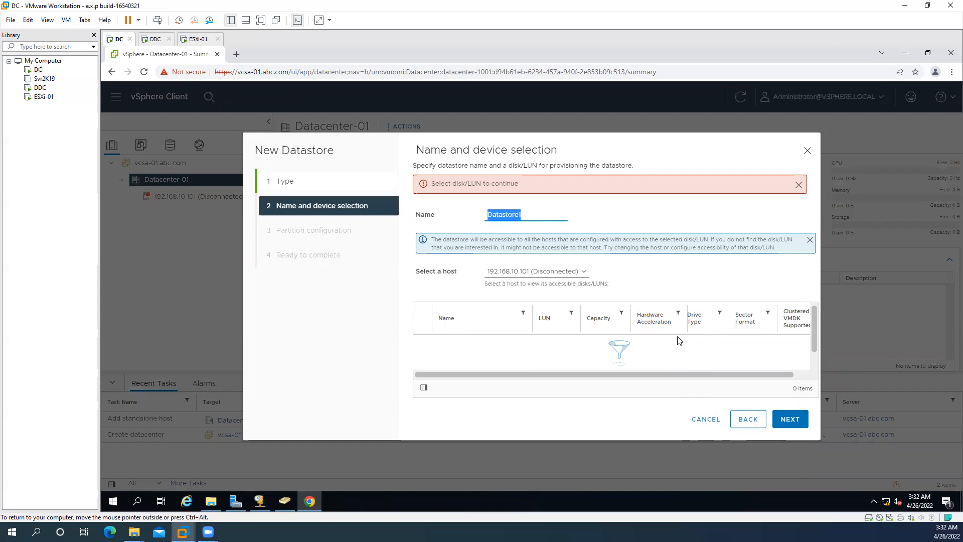
Change the new datastore's type to NFS 3 and name it Datastore1
{"action": "left_click", "coordinate": [742, 421]}
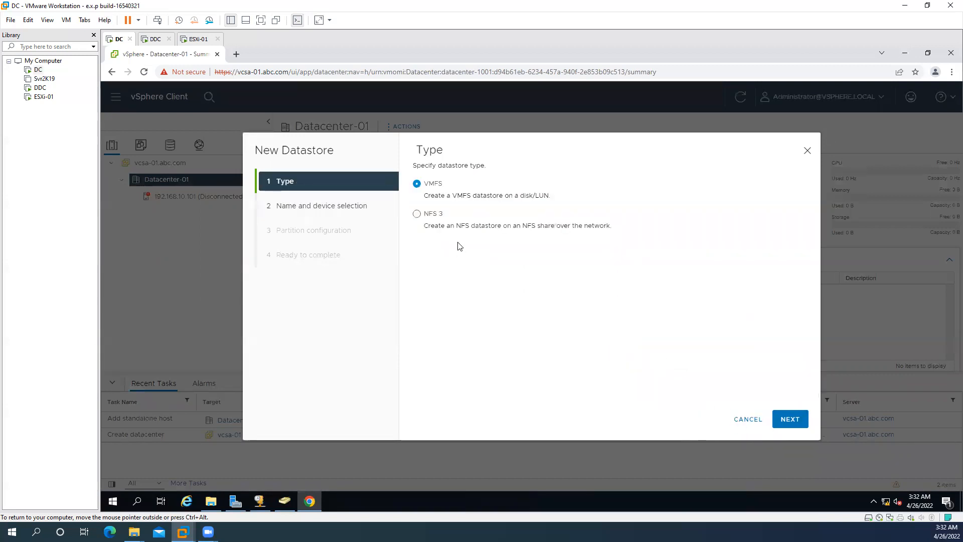
{"action": "left_click", "coordinate": [416, 214]}
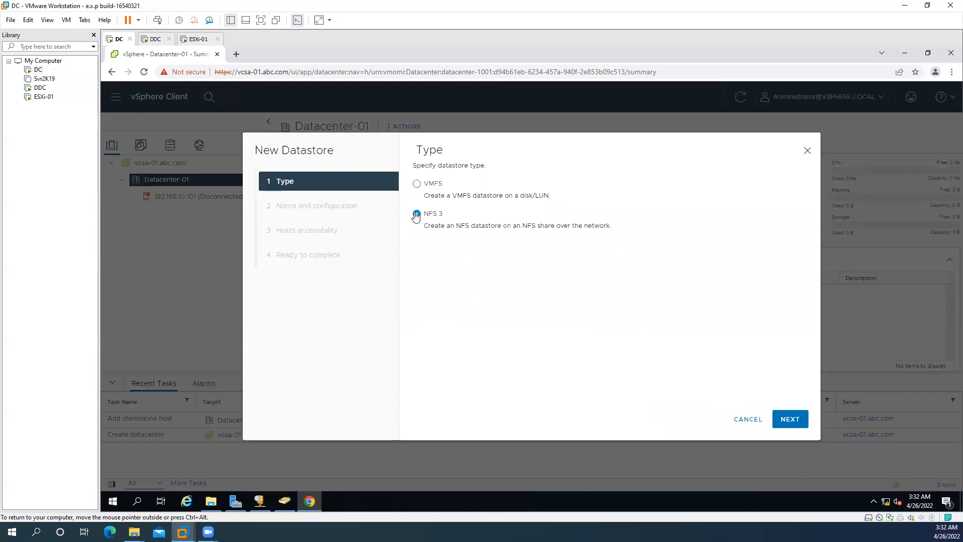
{"action": "left_click", "coordinate": [801, 420]}
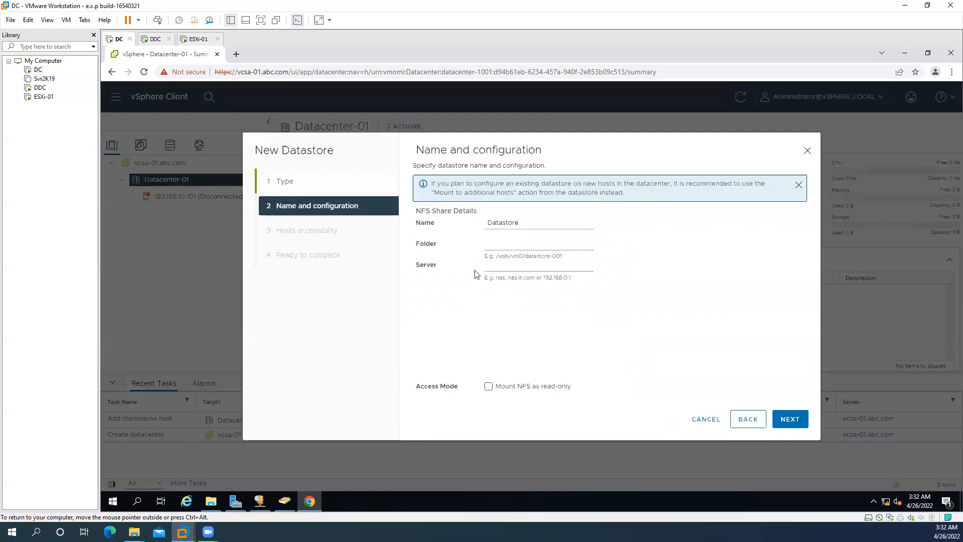
{"action": "left_click", "coordinate": [536, 224]}
{"action": "left_click", "coordinate": [510, 244]}
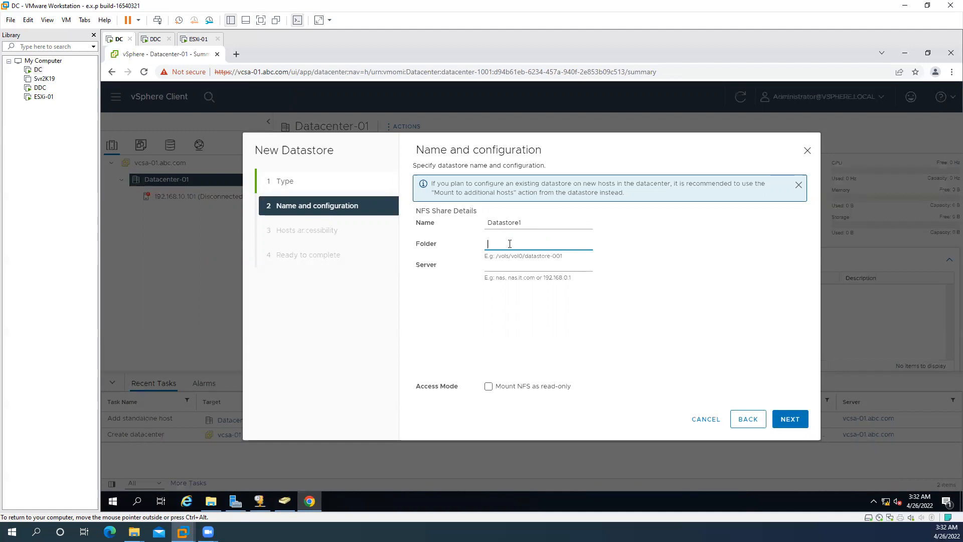
Look through the drives of the DC virtual machine and the physical computer, including the vm network share on 10.0.0.2
{"action": "key", "text": "super+e"}
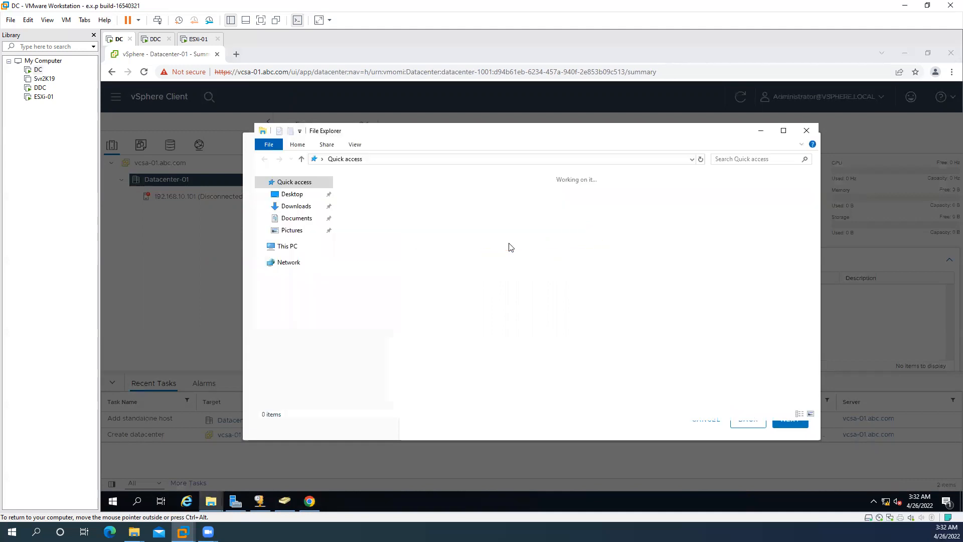
{"action": "left_click", "coordinate": [287, 246]}
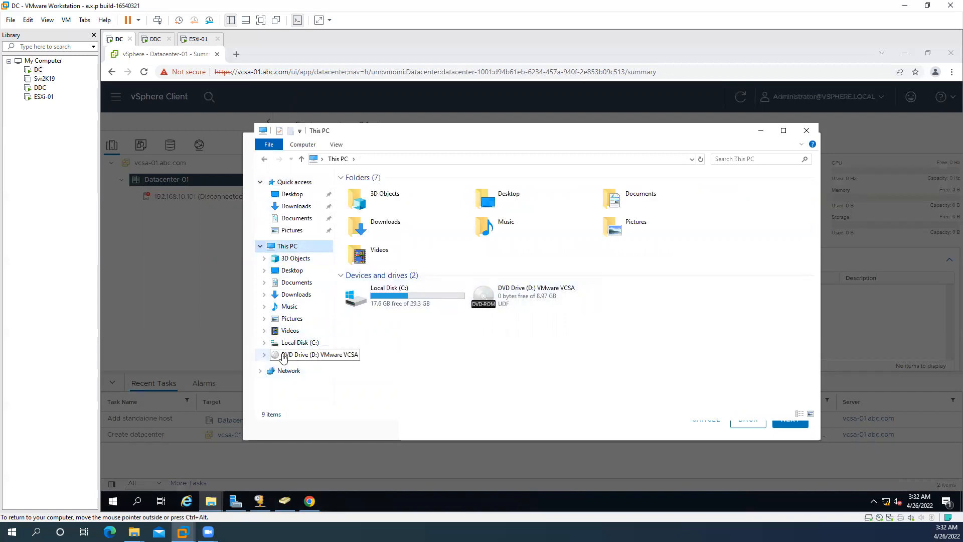
{"action": "left_click", "coordinate": [760, 131]}
{"action": "mouse_move", "coordinate": [134, 532]}
{"action": "left_click", "coordinate": [80, 484]}
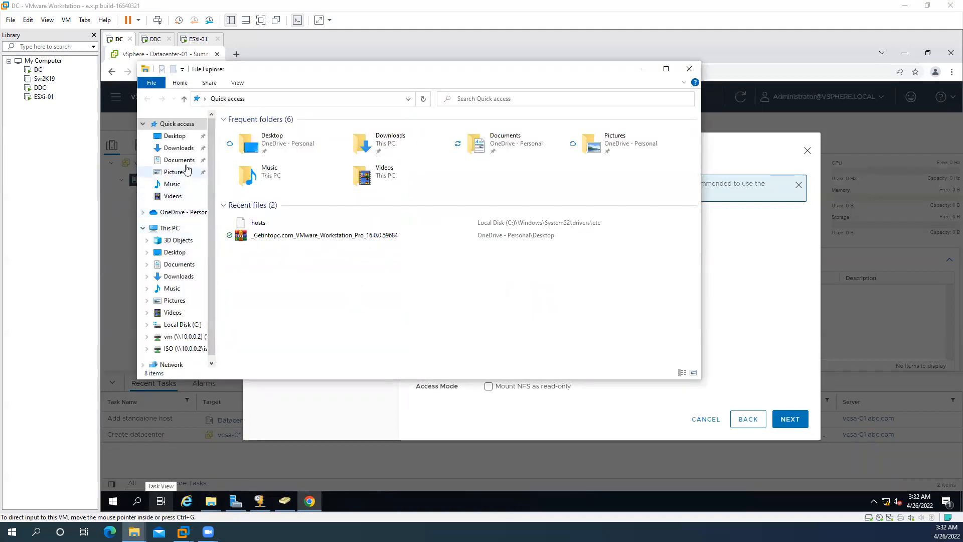
{"action": "left_click", "coordinate": [173, 227]}
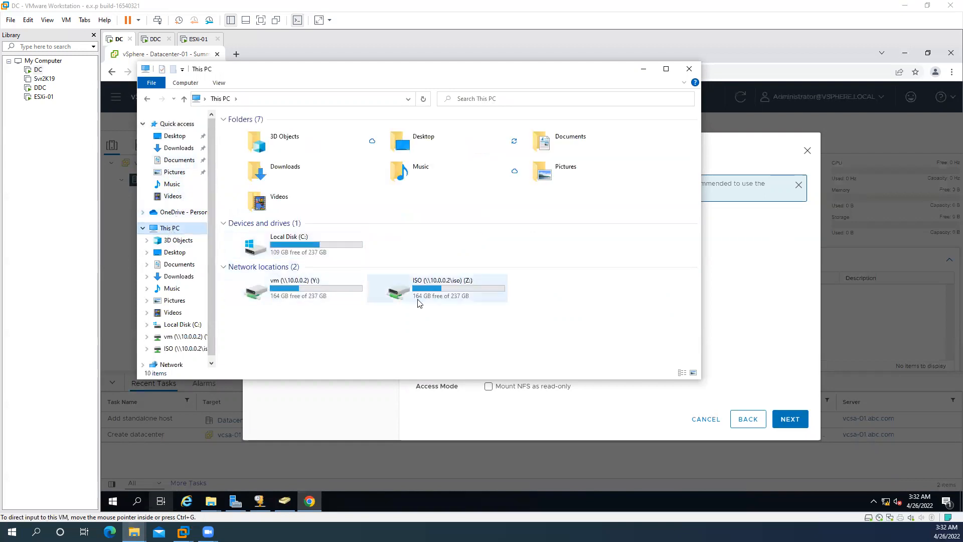
{"action": "left_click", "coordinate": [306, 294]}
{"action": "double_click", "coordinate": [305, 294]}
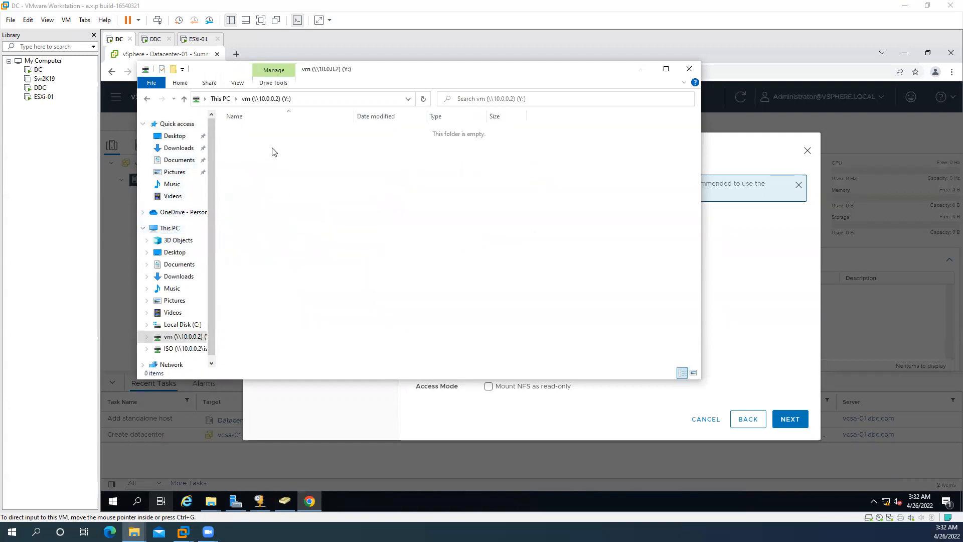
{"action": "left_click", "coordinate": [216, 99]}
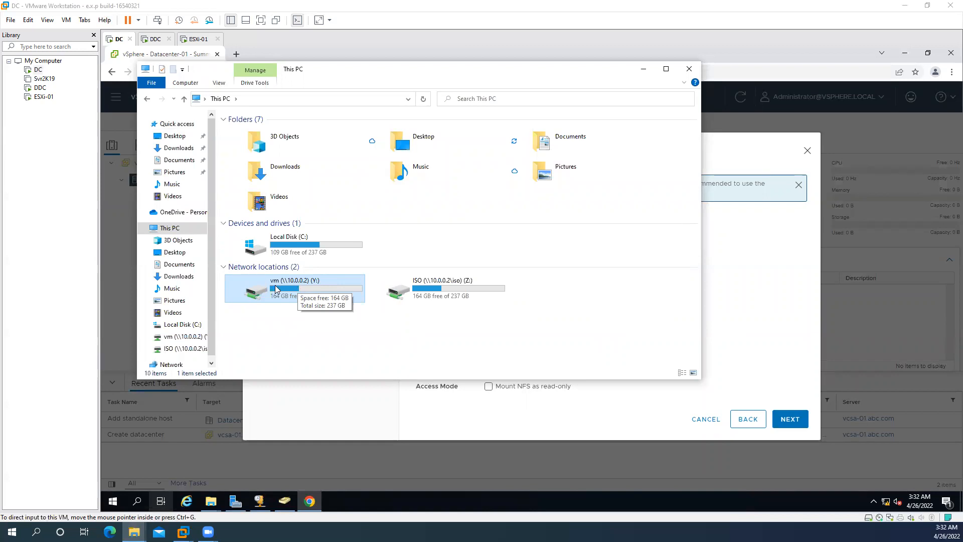
{"action": "left_click", "coordinate": [608, 279]}
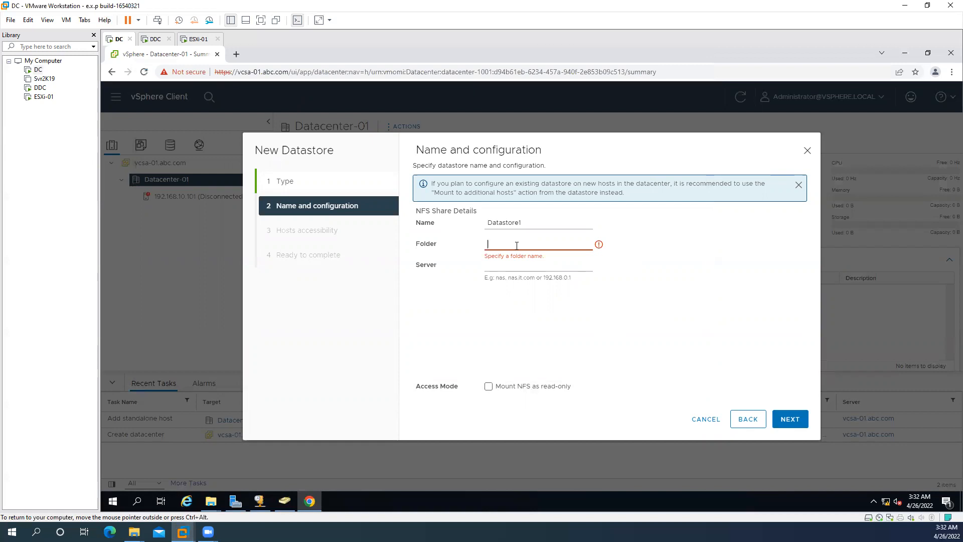
Enter 10.0.0.2 as the NFS folder and try to open the network location \\10.0.0.2 in the DC virtual machine
{"action": "type", "text": "/"}
{"action": "key", "text": "super+r"}
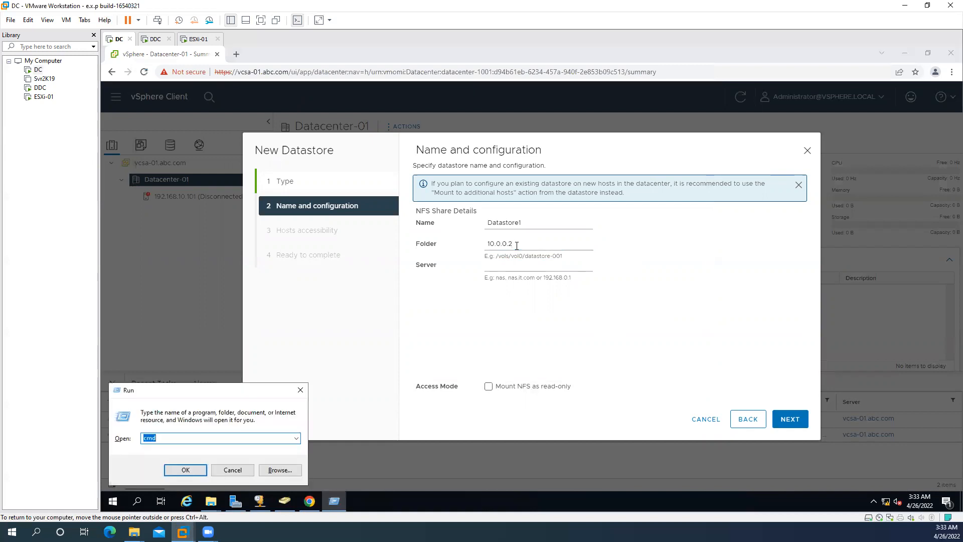
{"action": "type", "text": "\\\\10.0.0.2"}
{"action": "key", "text": "Return"}
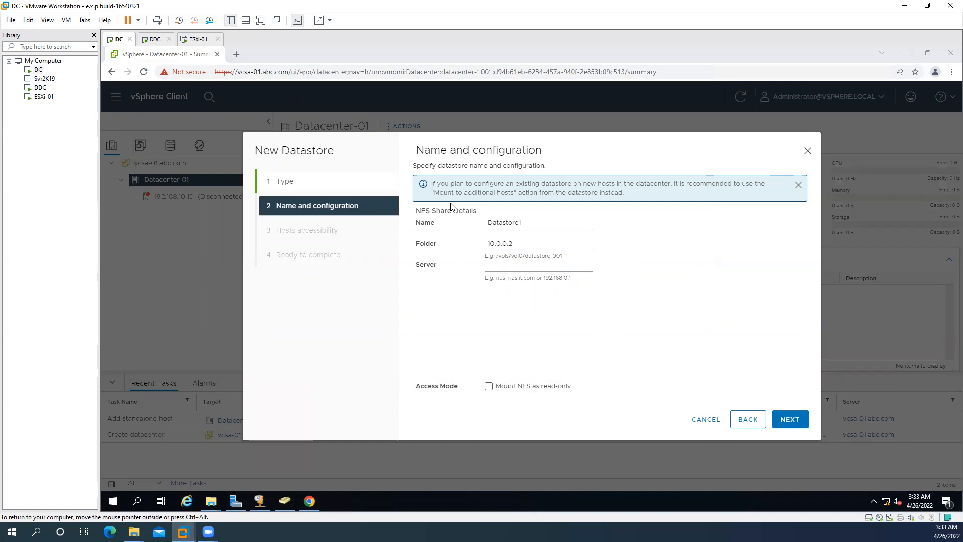
Clear the NFS folder entry and cancel the creation of the new datastore
{"action": "left_click", "coordinate": [450, 238]}
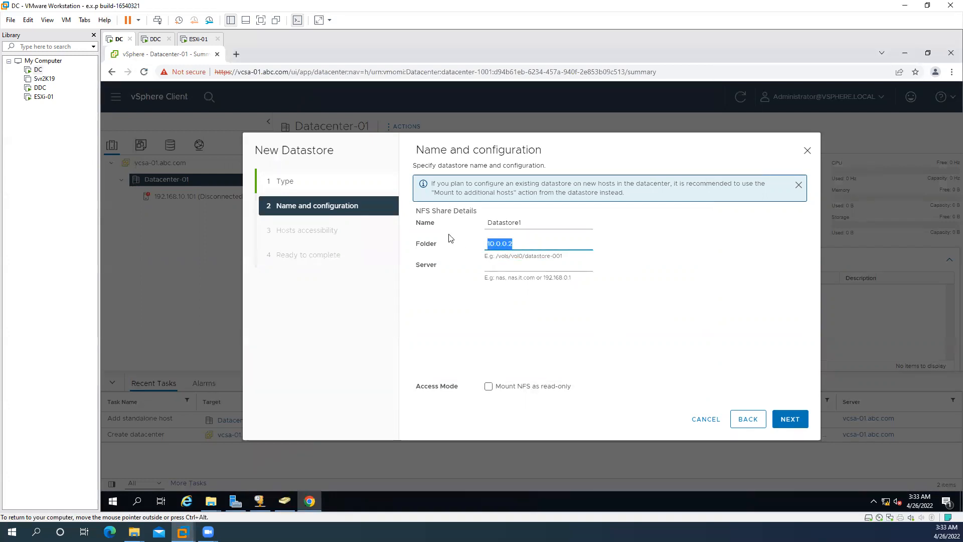
{"action": "left_click", "coordinate": [481, 244]}
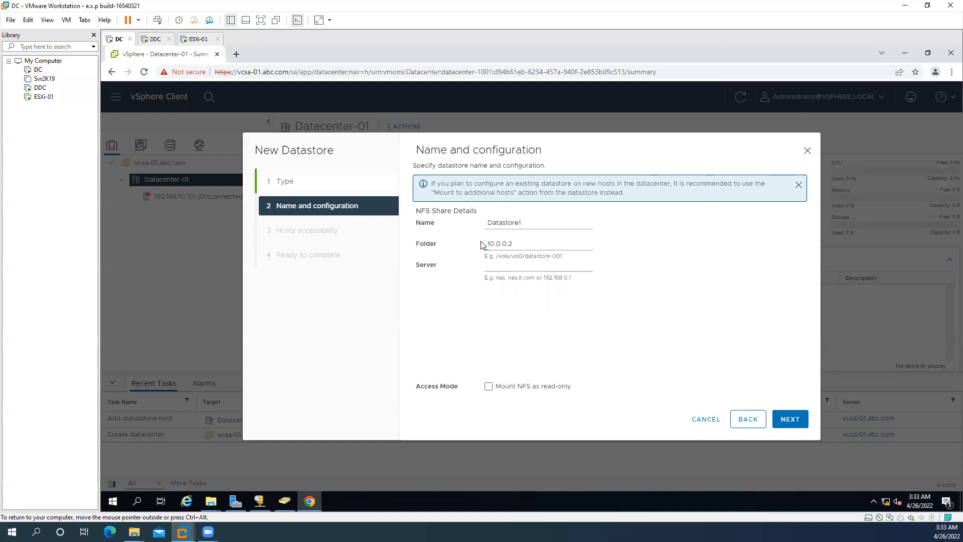
{"action": "mouse_move", "coordinate": [476, 245]}
{"action": "left_mouse_down"}
{"action": "mouse_move", "coordinate": [529, 247]}
{"action": "mouse_move", "coordinate": [475, 243]}
{"action": "left_mouse_up"}
{"action": "left_click", "coordinate": [522, 245]}
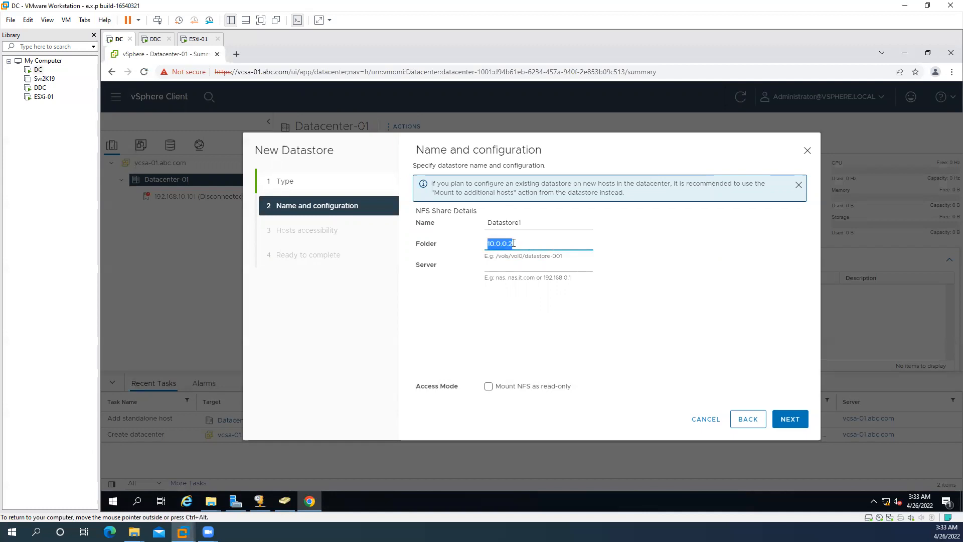
{"action": "left_click", "coordinate": [548, 243]}
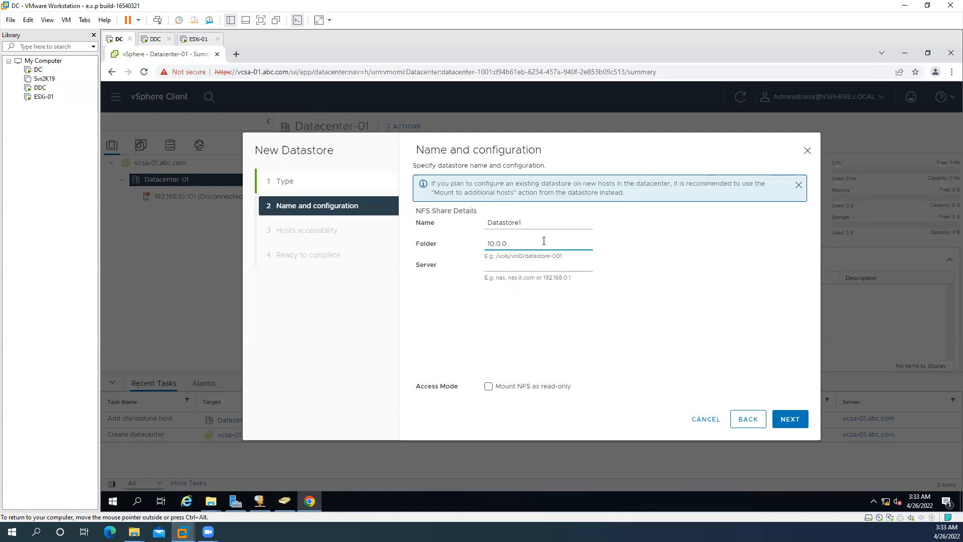
{"action": "key", "text": "BackSpace"}
{"action": "key", "text": "BackSpace"}
{"action": "key", "text": "BackSpace"}
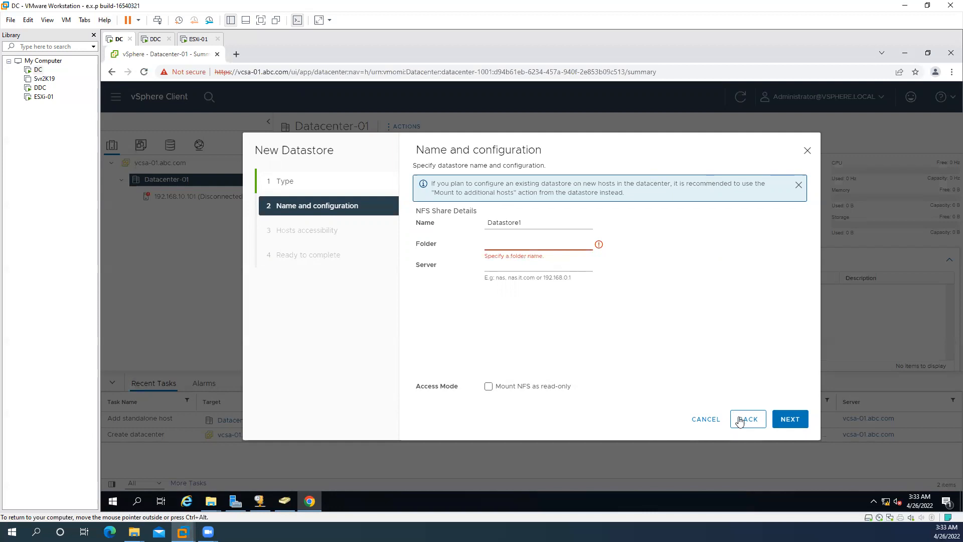
{"action": "left_click", "coordinate": [712, 419]}
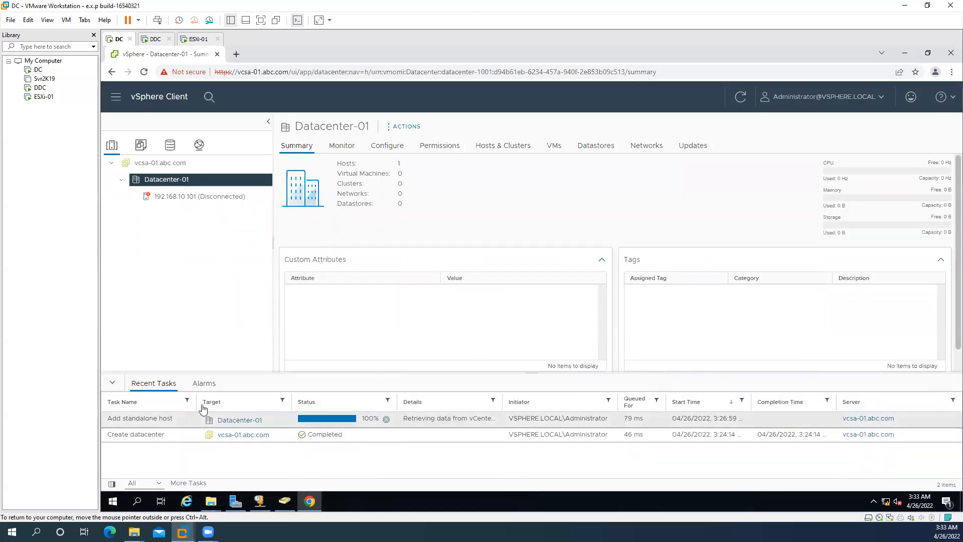
Refresh the updates page of host 192.168.10.101 and examine the actions available for the host
{"action": "left_click", "coordinate": [190, 196]}
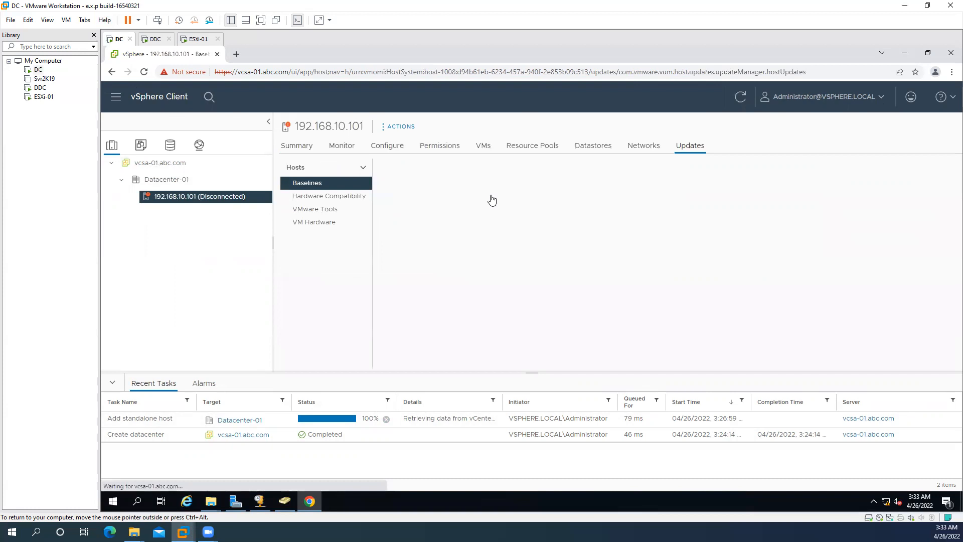
{"action": "left_click", "coordinate": [741, 95]}
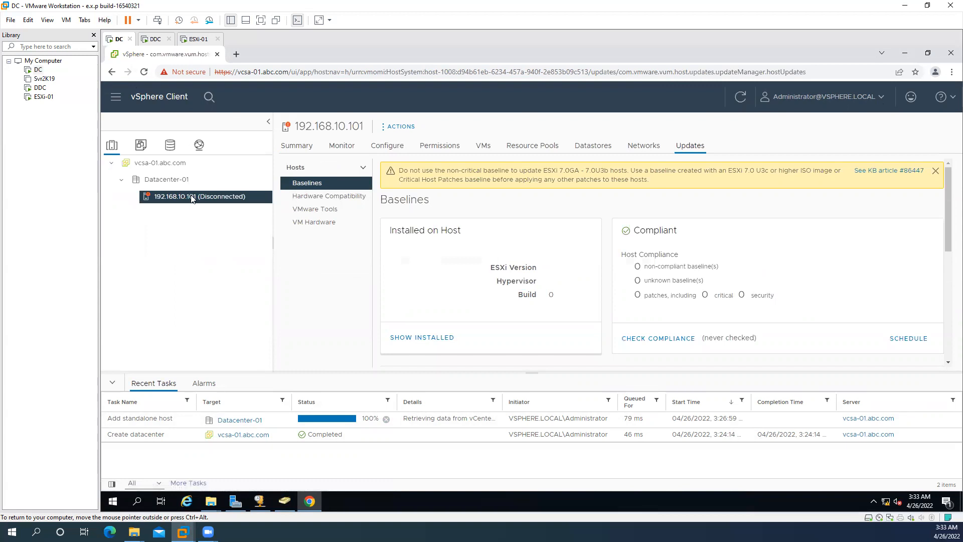
{"action": "right_click", "coordinate": [189, 200]}
{"action": "mouse_move", "coordinate": [254, 193]}
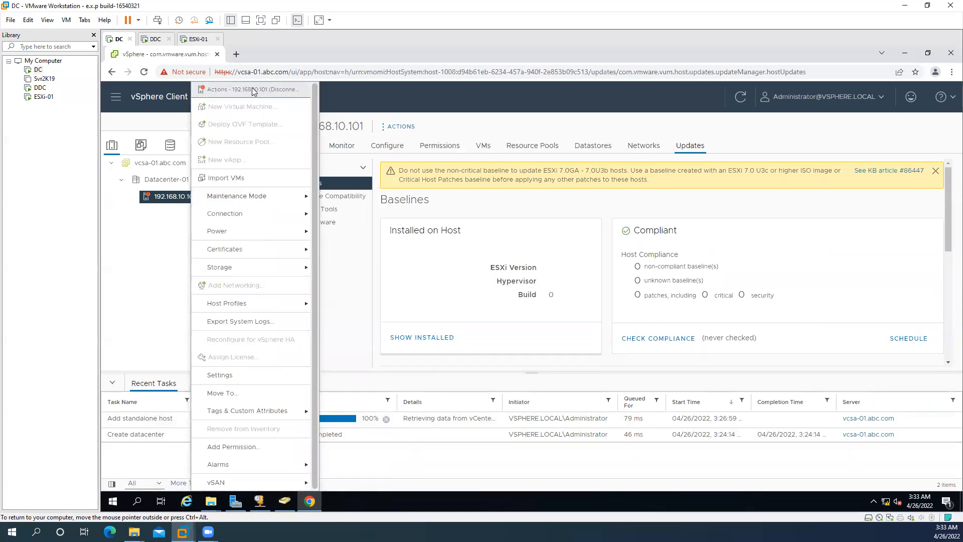
{"action": "left_click", "coordinate": [548, 254]}
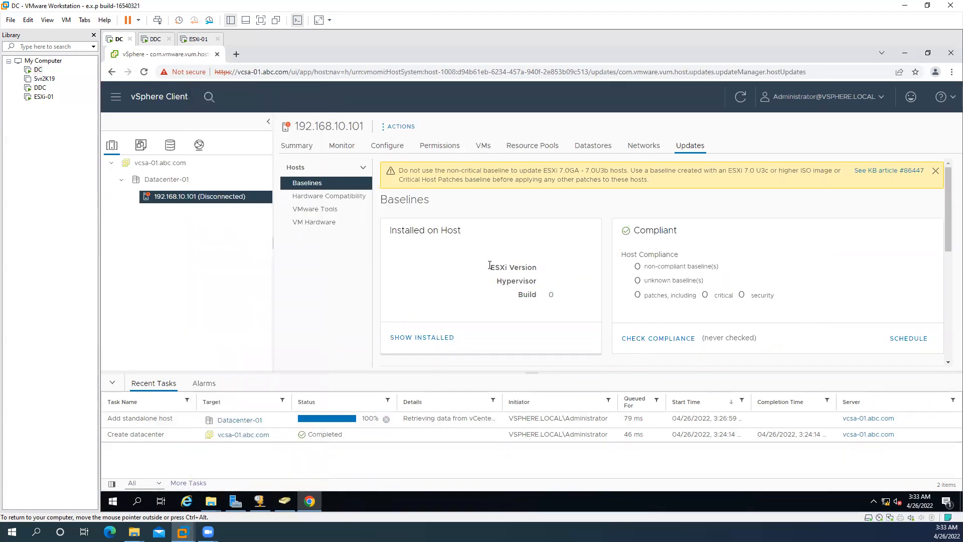
{"action": "right_click", "coordinate": [172, 199]}
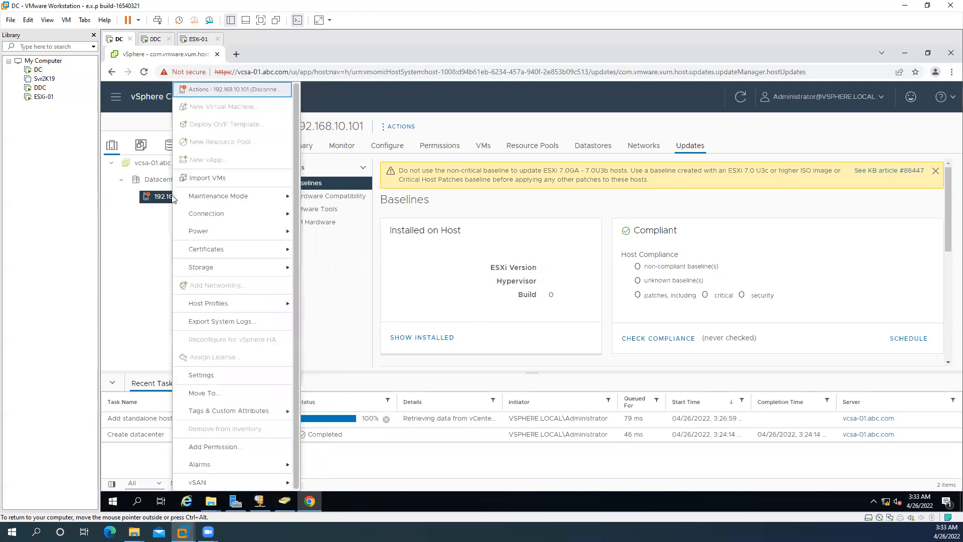
{"action": "mouse_move", "coordinate": [228, 241]}
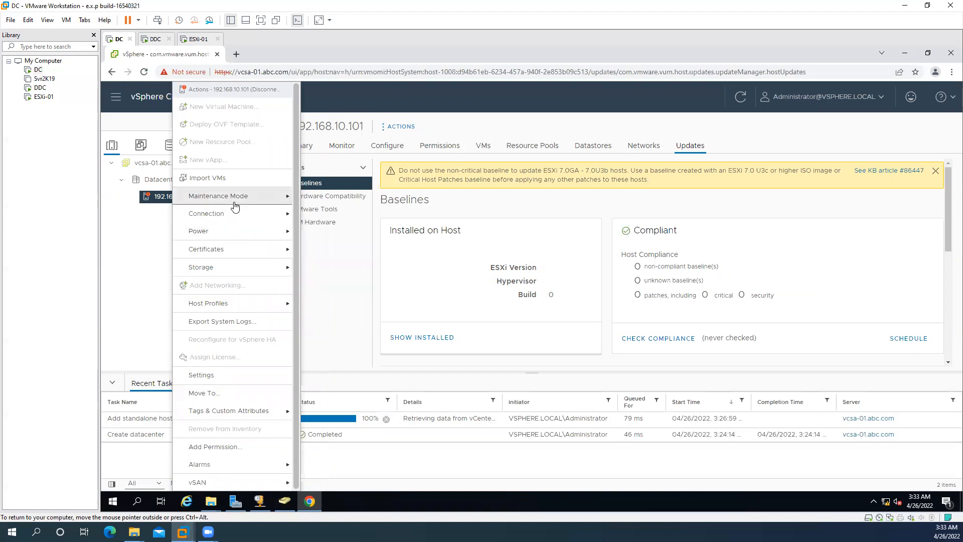
{"action": "left_click", "coordinate": [134, 303]}
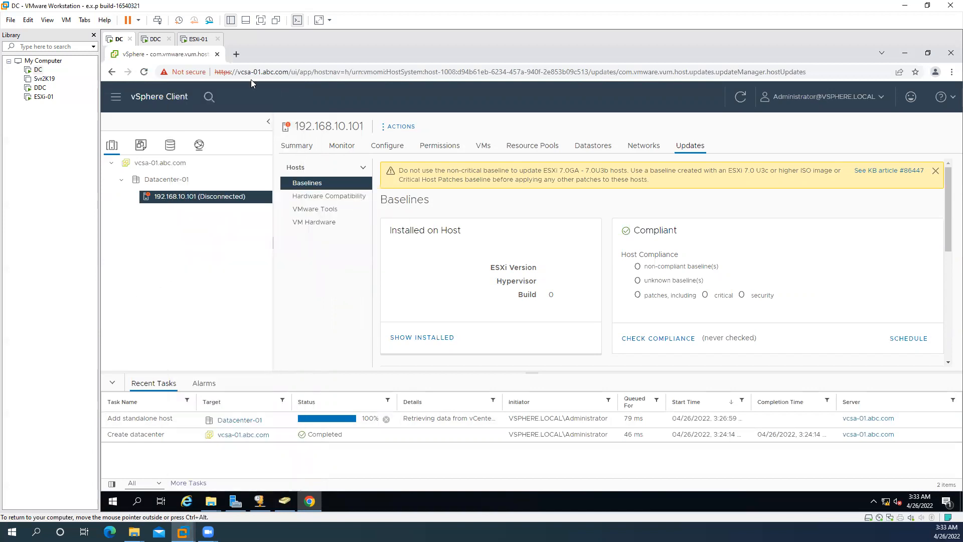
Check the console of the ESXi-01 virtual machine and the actions available for host 192.168.10.101 in the DC virtual machine
{"action": "left_click", "coordinate": [199, 39]}
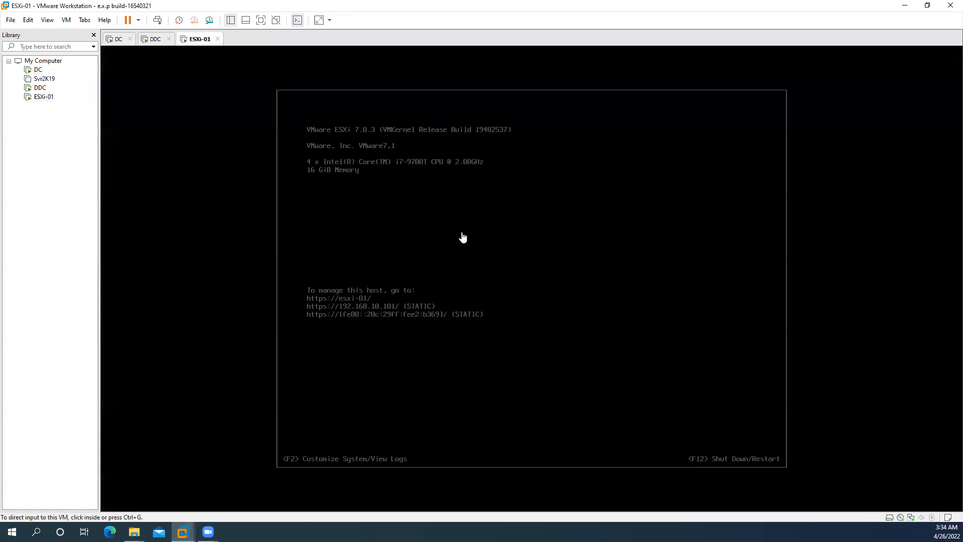
{"action": "left_click", "coordinate": [117, 39]}
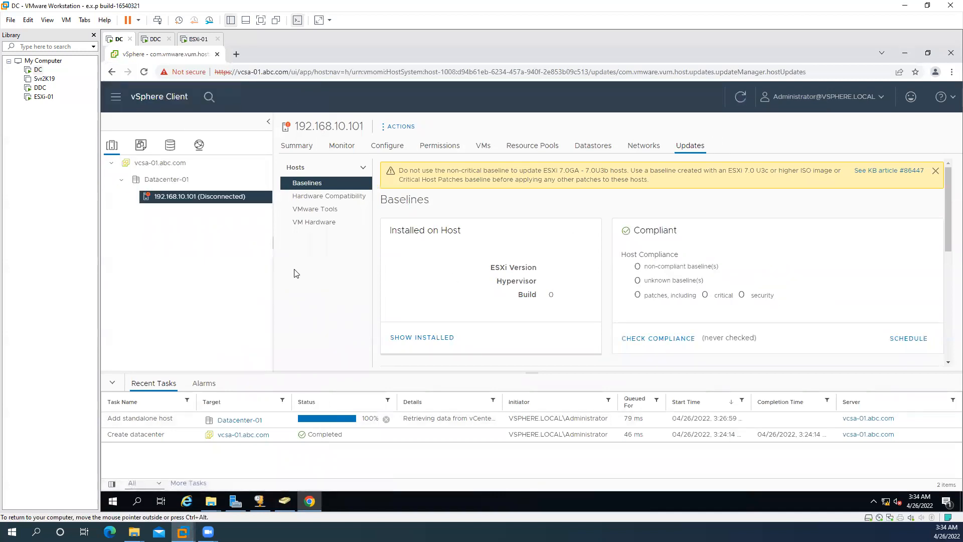
{"action": "right_click", "coordinate": [161, 203]}
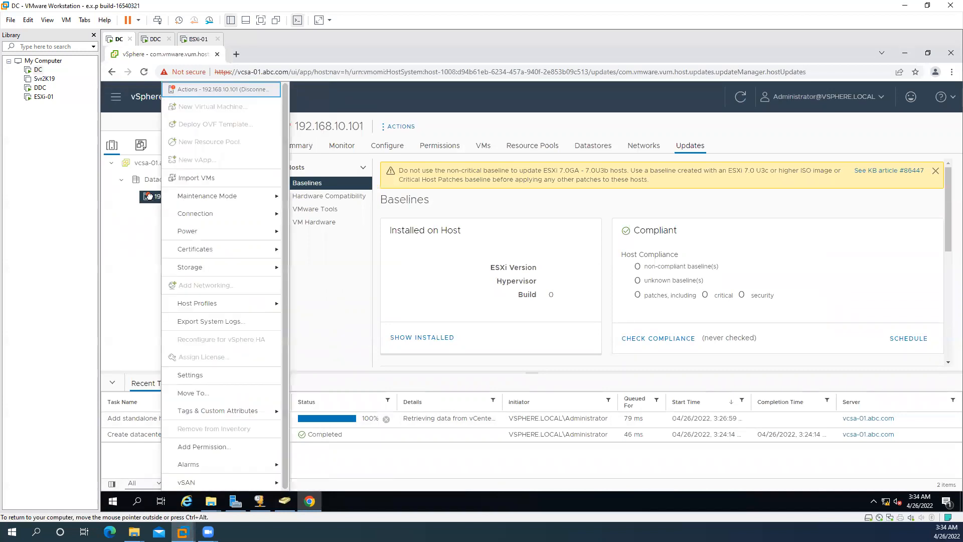
{"action": "key", "text": "Escape"}
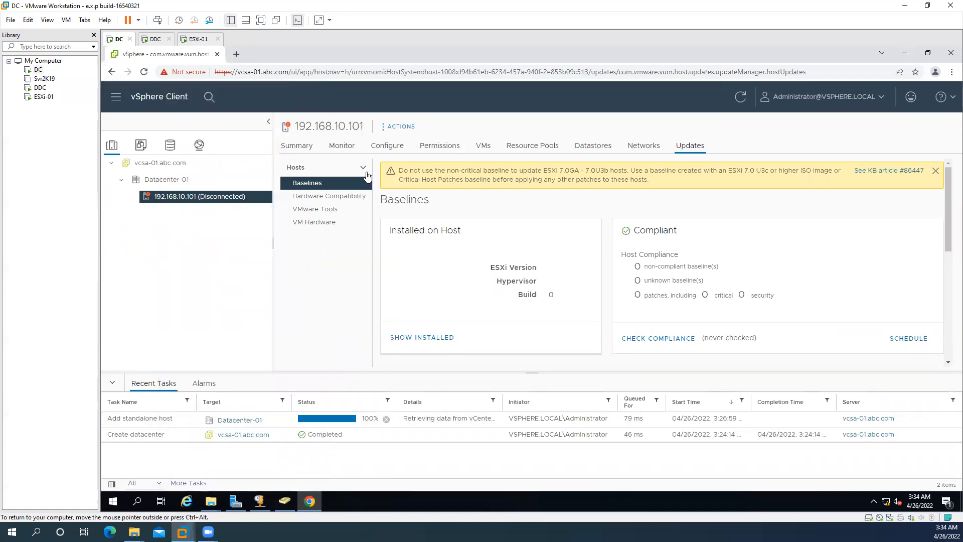
Review the summary, monitoring issues and permissions of host 192.168.10.101 and refresh the permissions view
{"action": "left_click", "coordinate": [288, 145]}
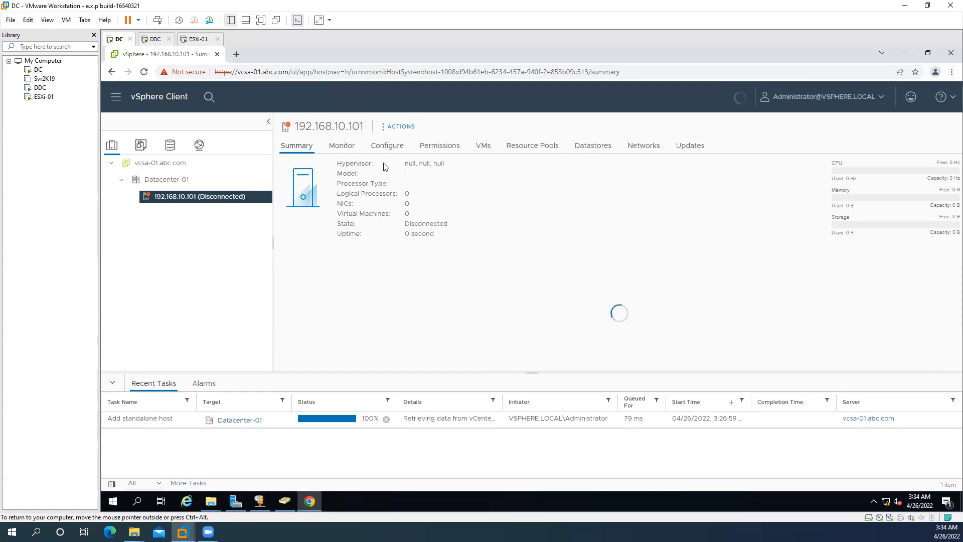
{"action": "left_click", "coordinate": [340, 147]}
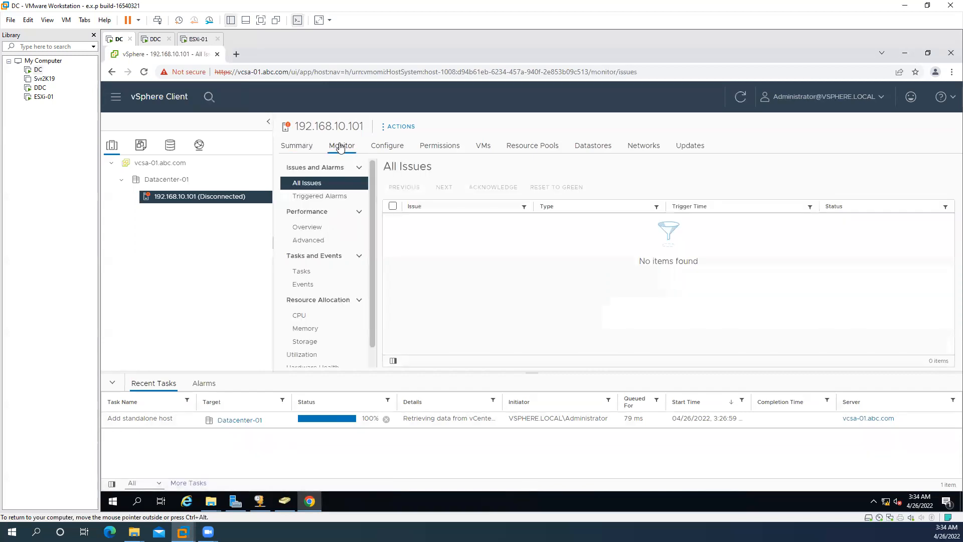
{"action": "left_click", "coordinate": [300, 150]}
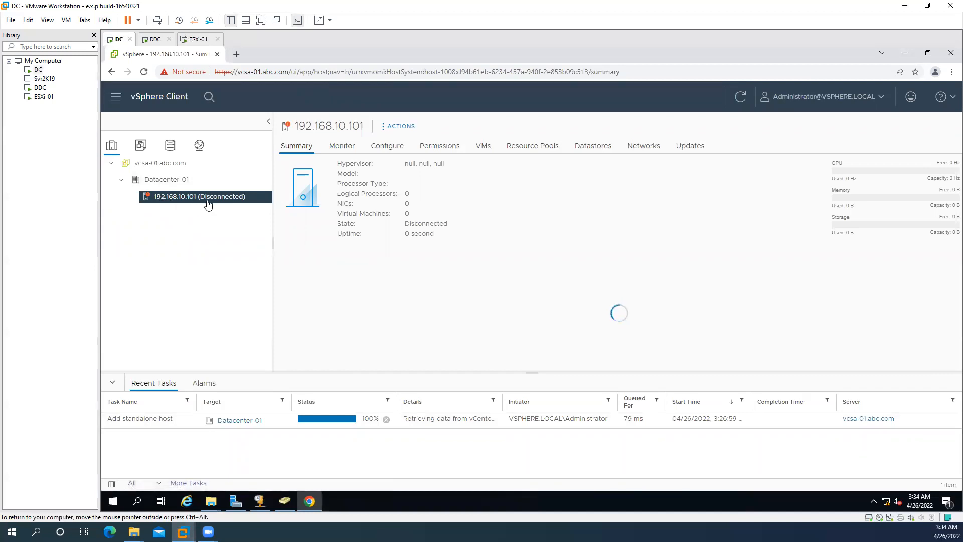
{"action": "left_click", "coordinate": [442, 146]}
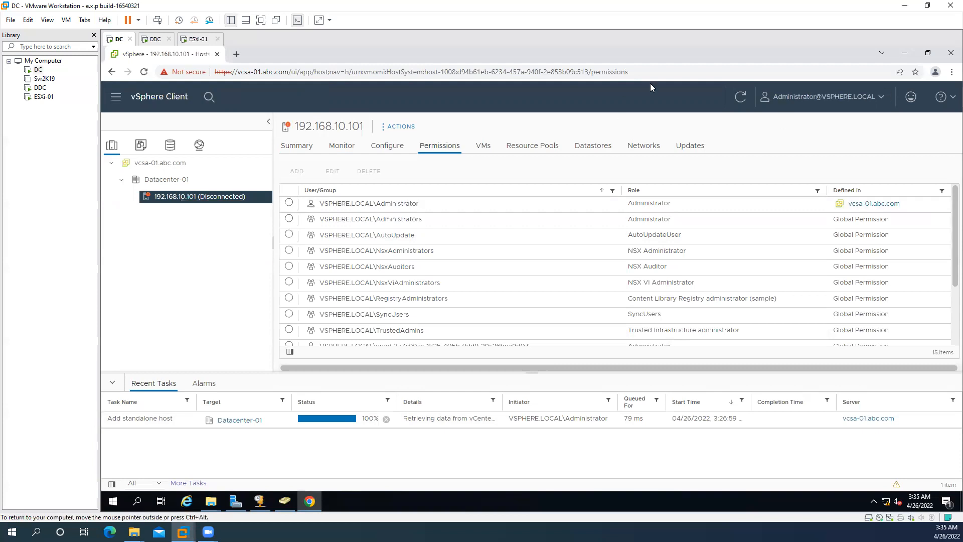
{"action": "left_click", "coordinate": [741, 98]}
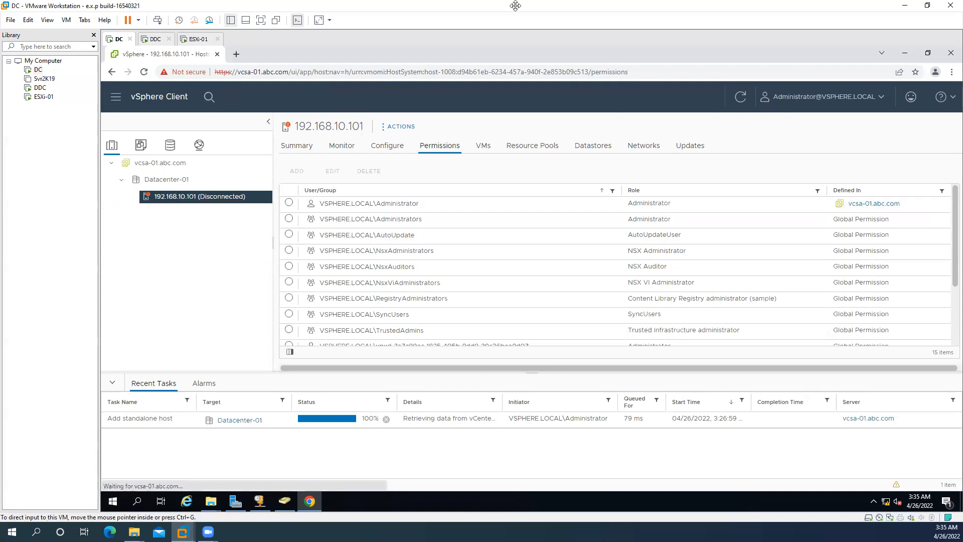